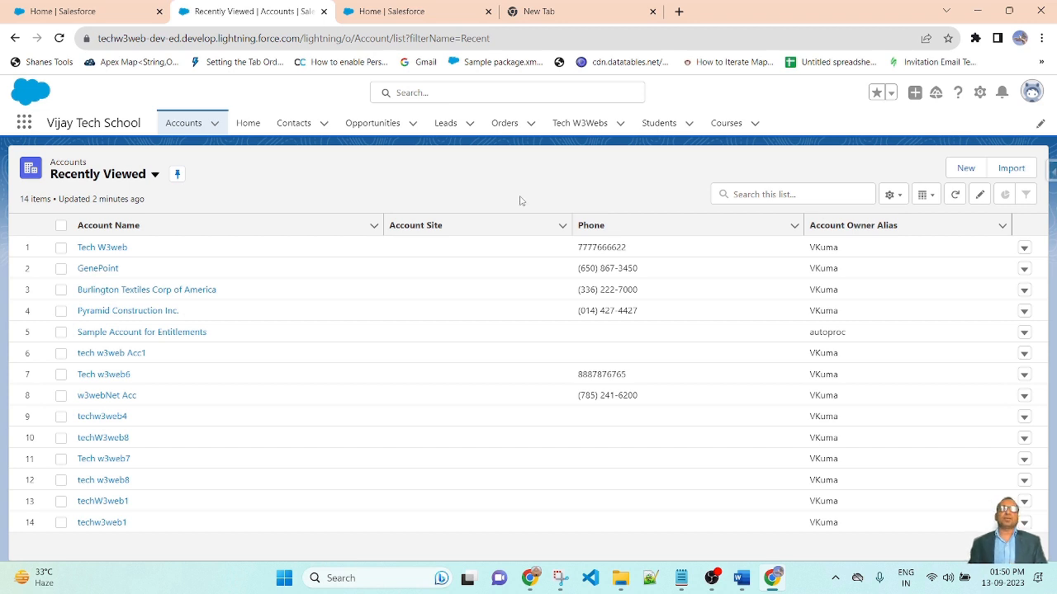
Open the Tech W3web account from the Accounts list and start editing its details at the Rating and Active fields
left_click(176, 125)
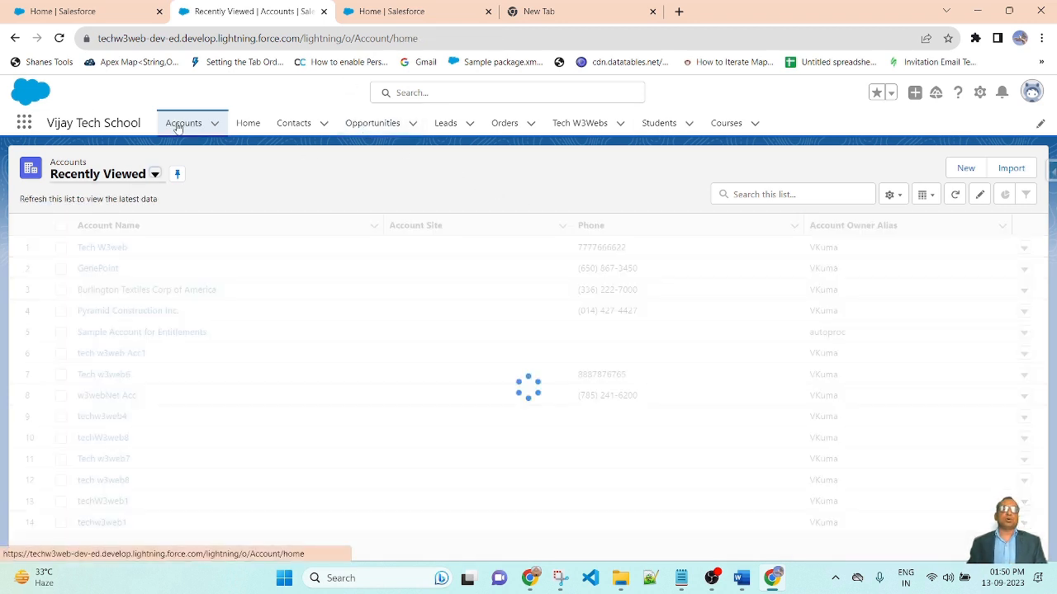
left_click(105, 249)
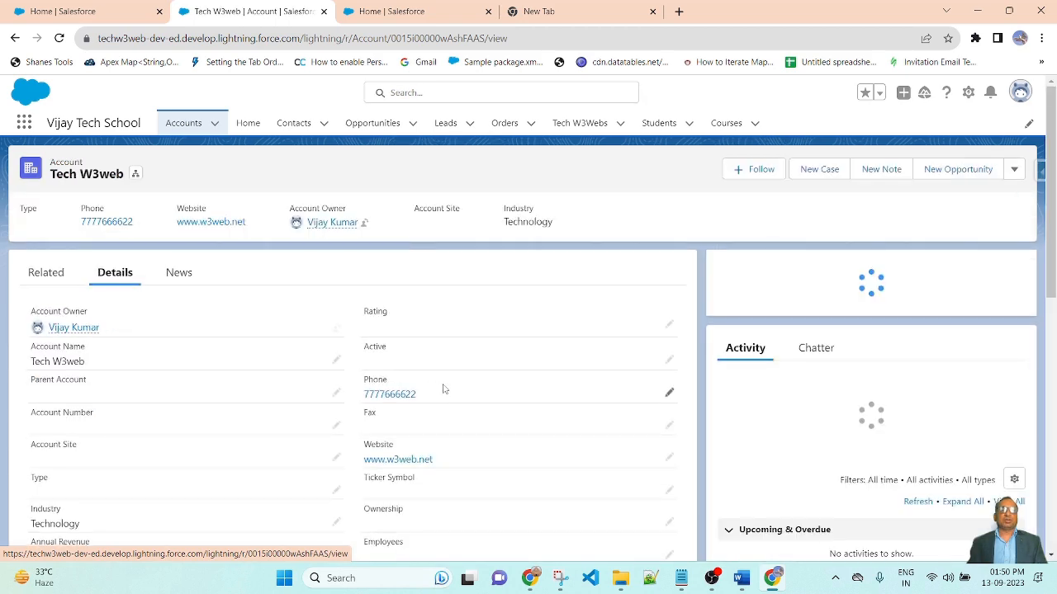
left_click(669, 325)
scroll(272, 396, "down", 1)
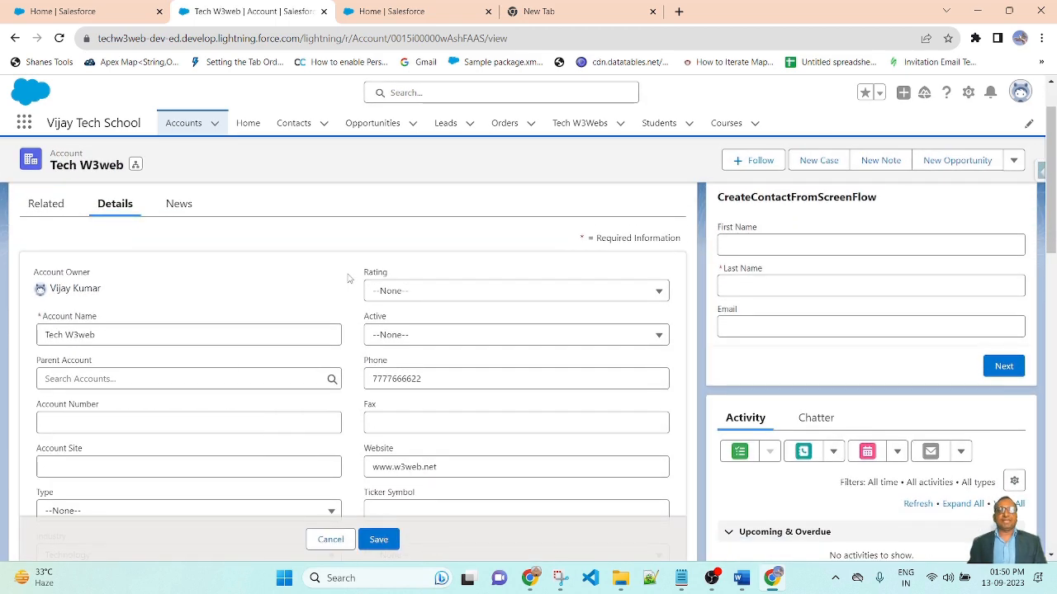
left_click_drag(363, 273, 432, 275)
left_click_drag(365, 319, 400, 319)
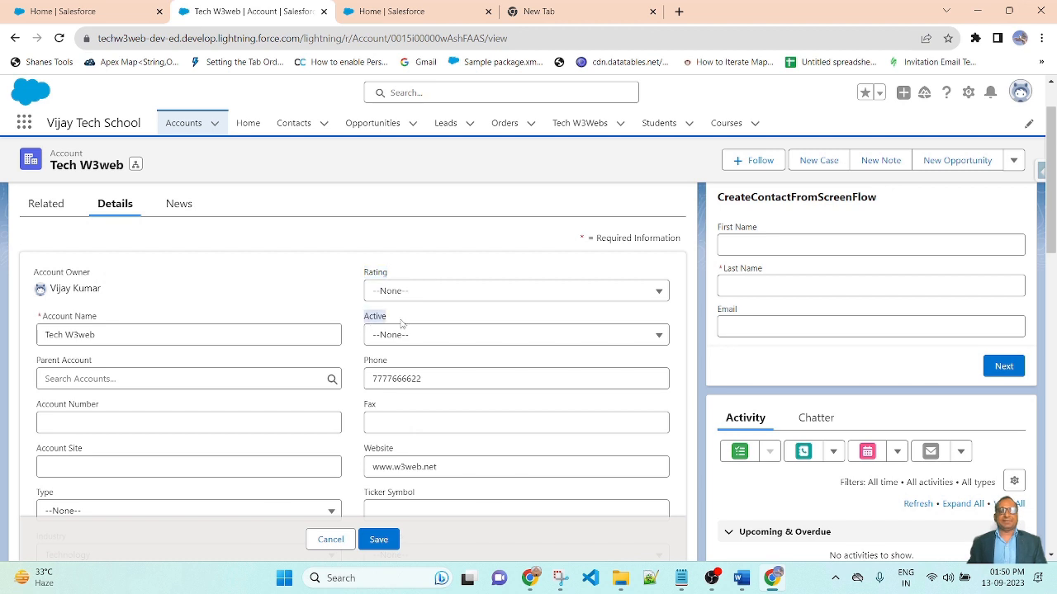
left_click(402, 319)
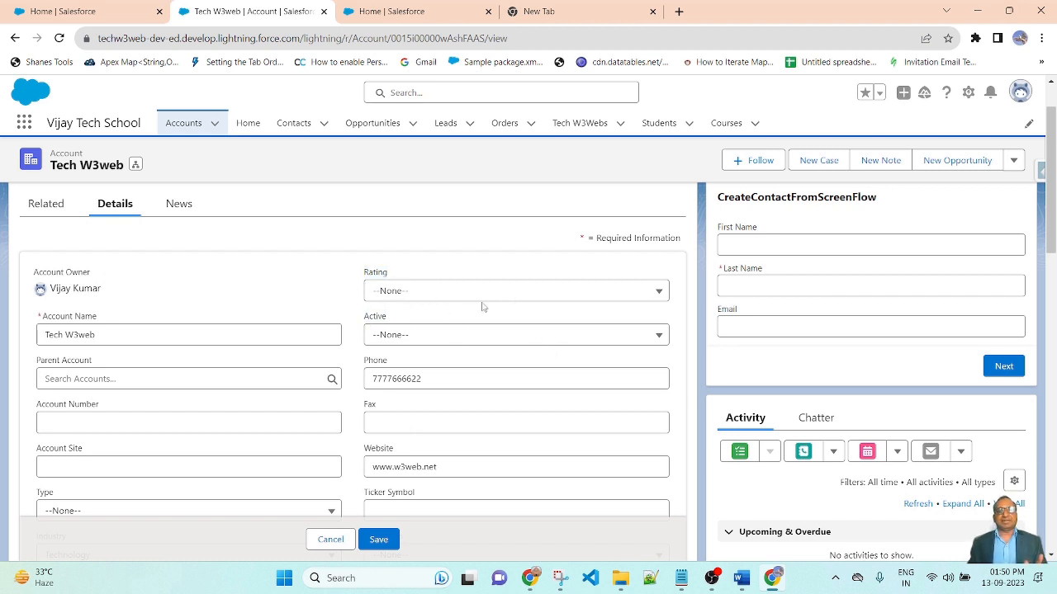
Try the Hot rating on the Tech W3web account, check the Active field, and leave the record discarding the changes
left_click(644, 299)
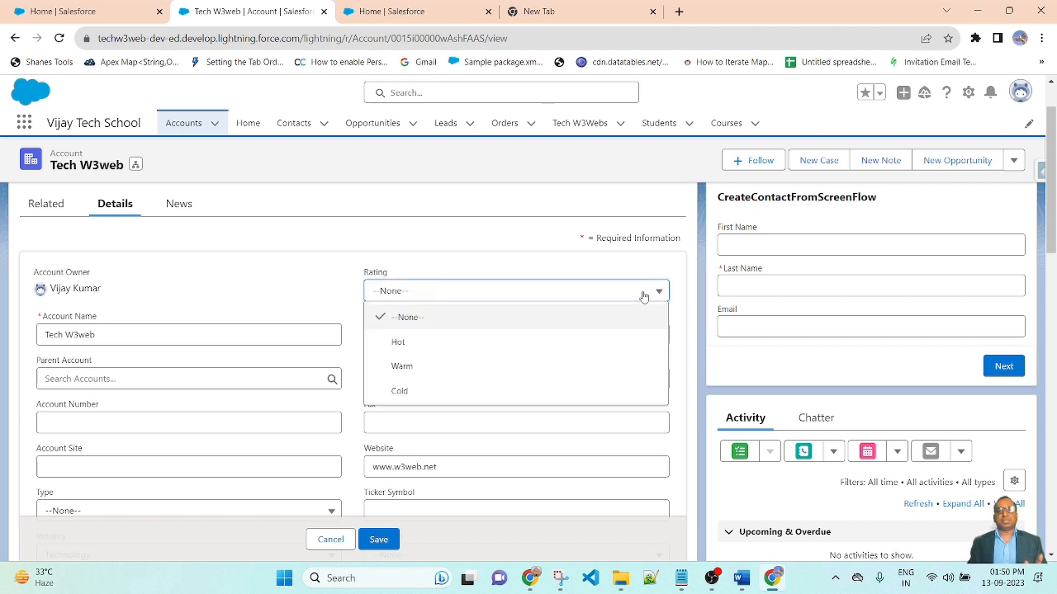
left_click(456, 346)
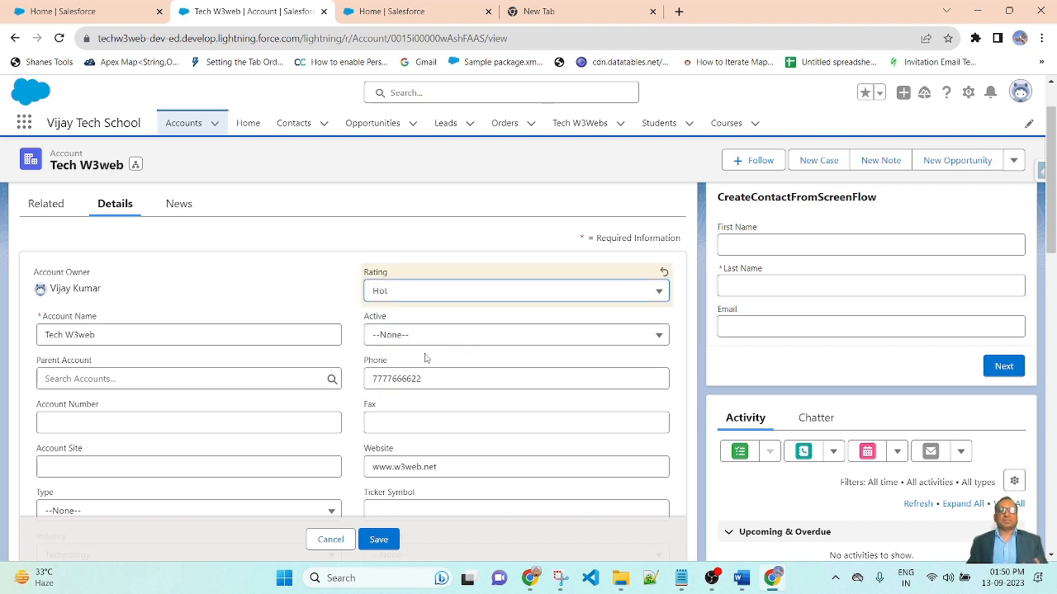
left_click(595, 338)
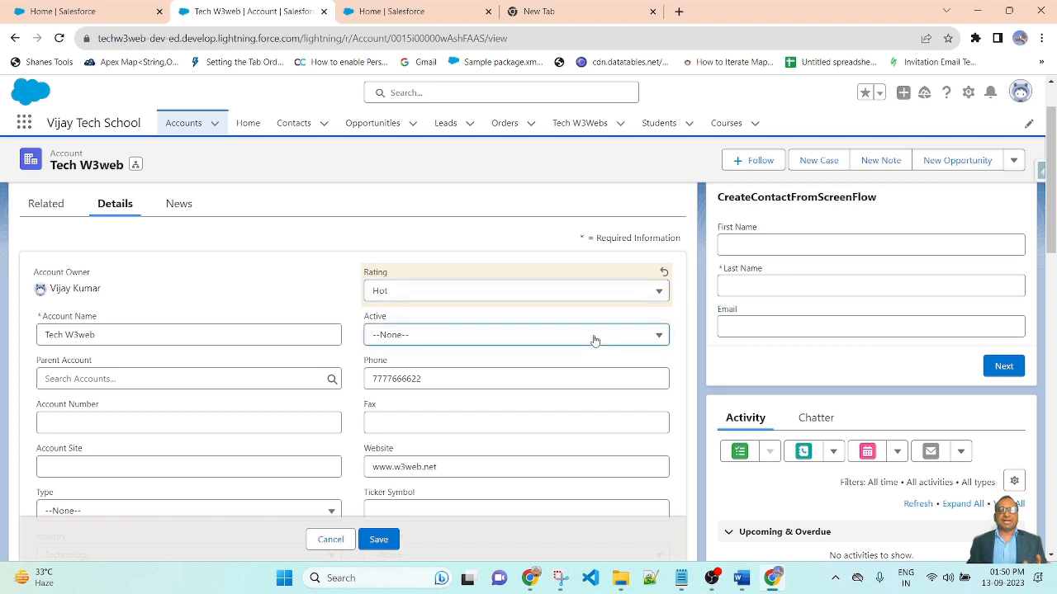
left_click(317, 237)
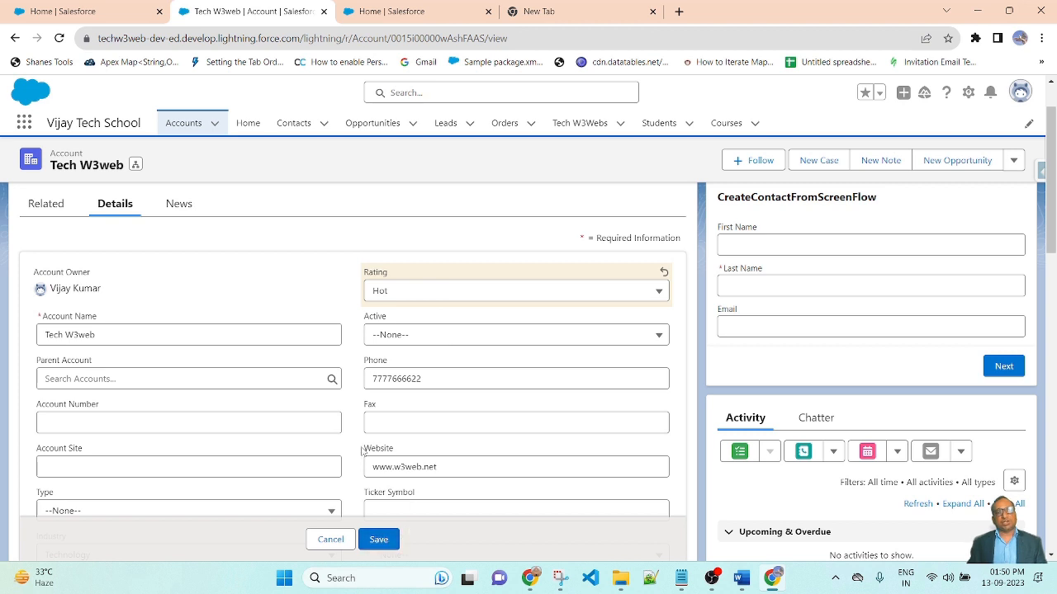
left_click(558, 337)
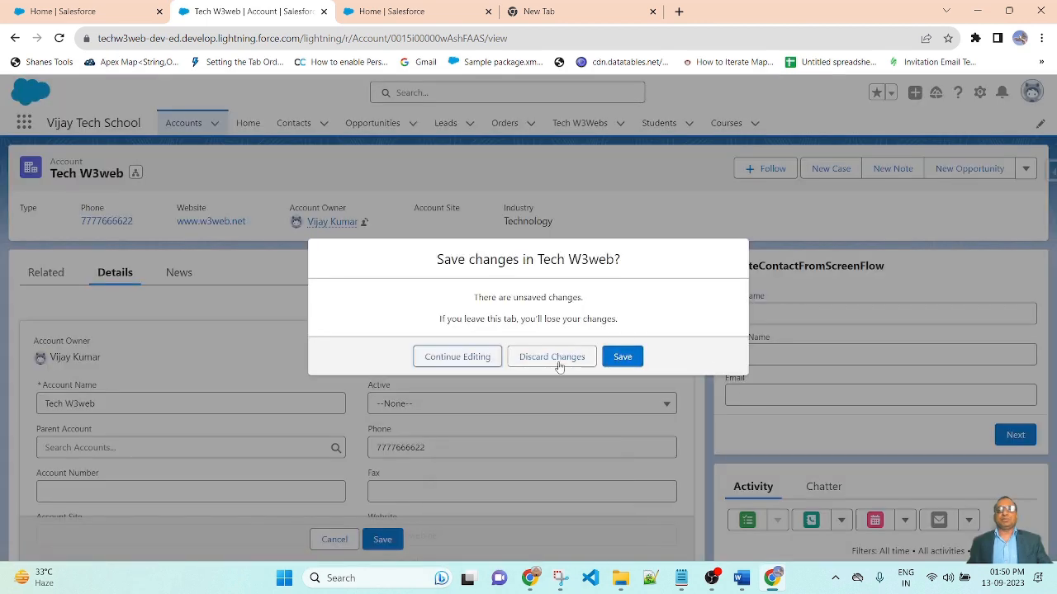
left_click(558, 362)
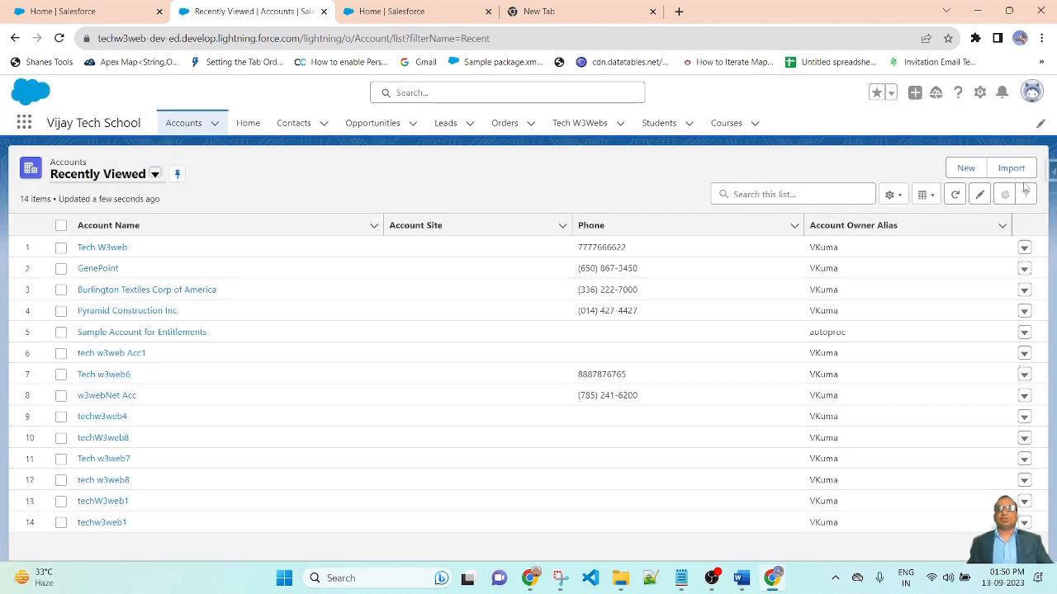
Start a new account record and set its Rating to Hot
left_click(965, 167)
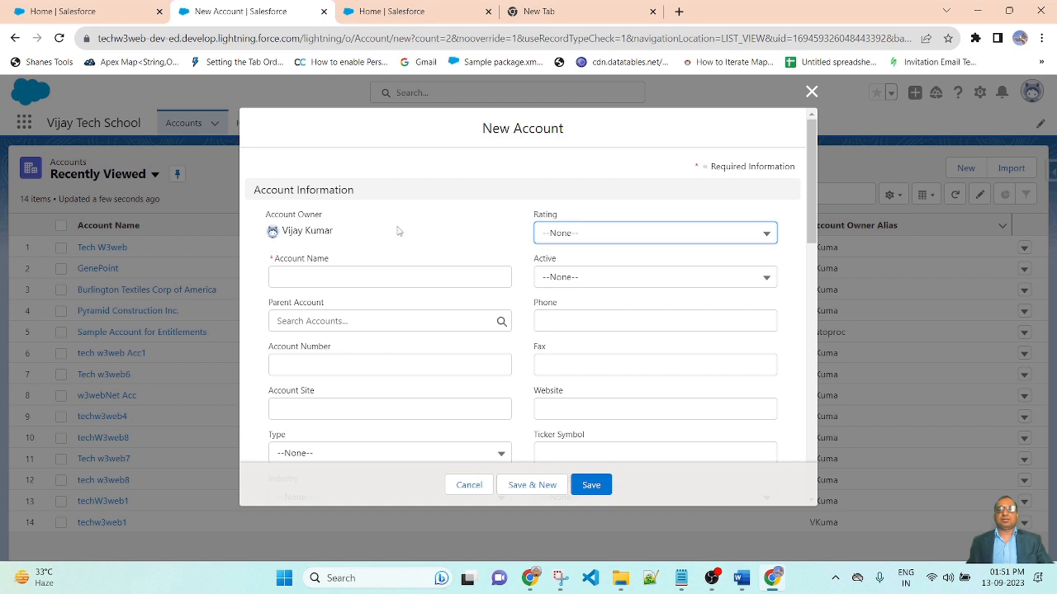
left_click(715, 240)
left_click(606, 293)
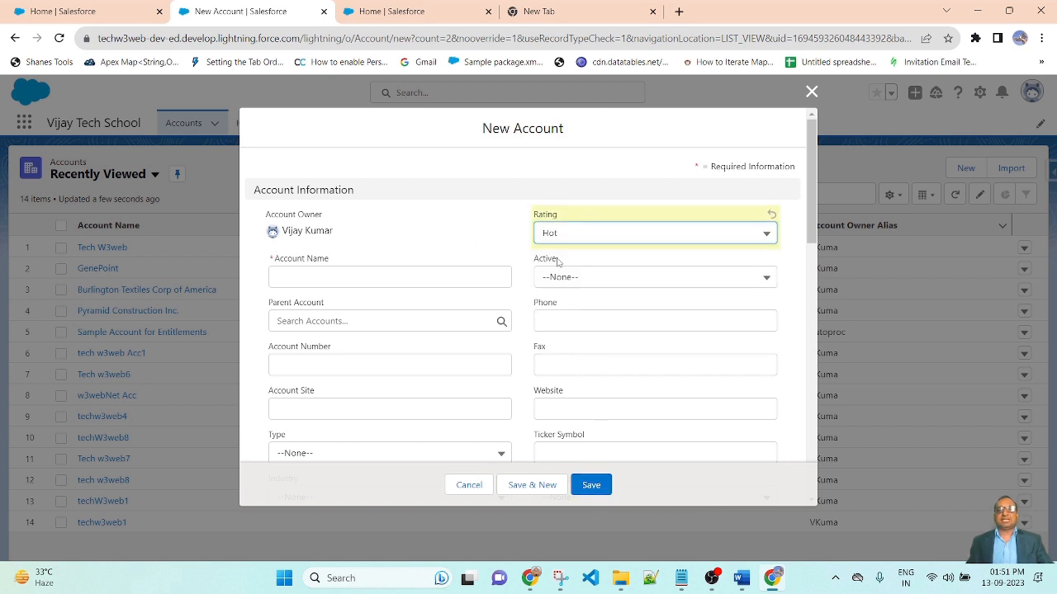
Examine the Active and Rating choices on the new account form without changing them
left_click(722, 282)
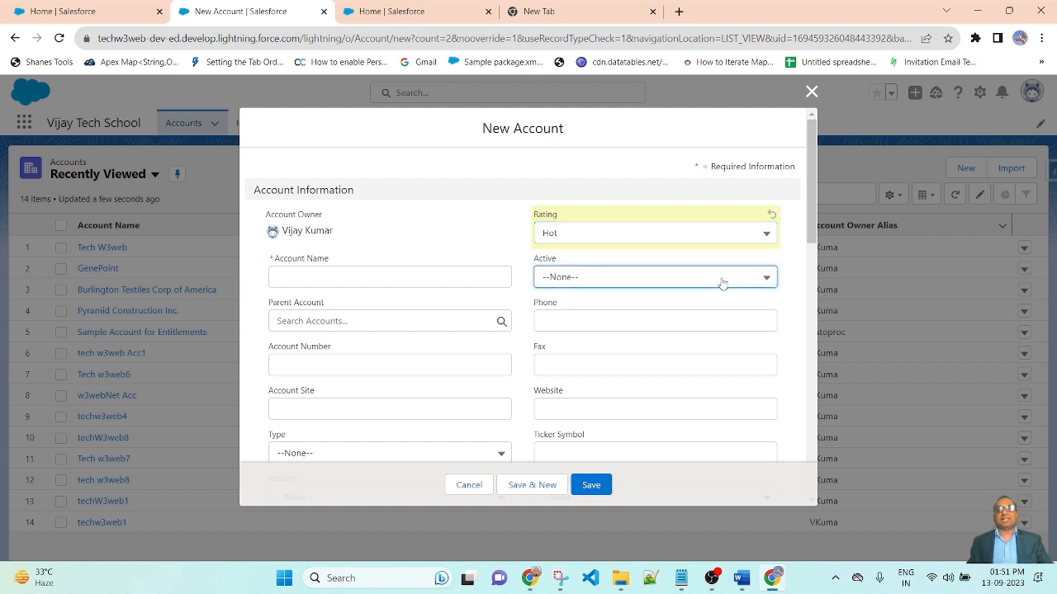
left_click(465, 169)
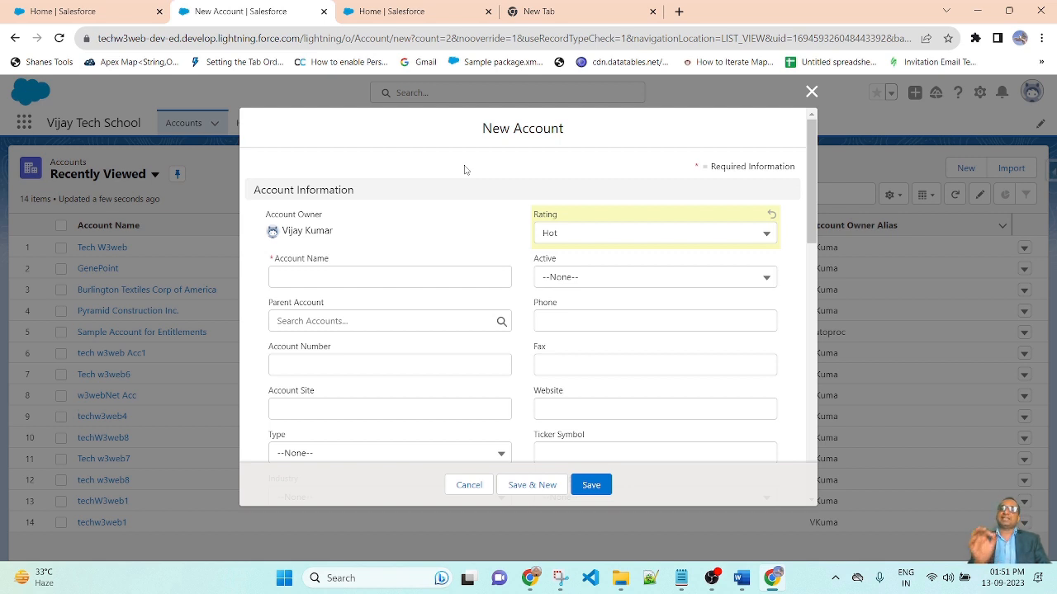
left_click(653, 232)
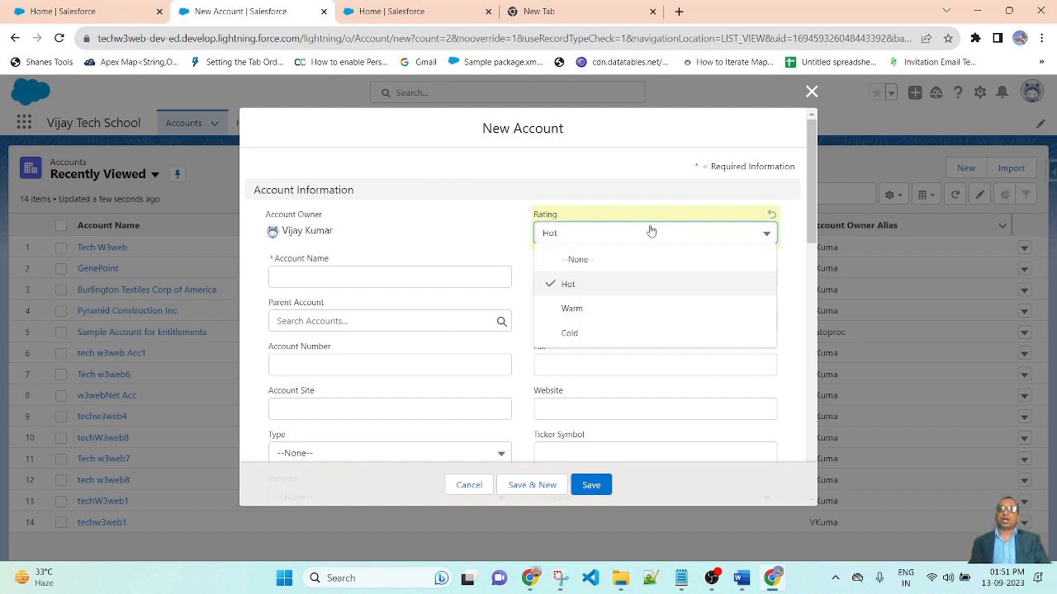
left_click(491, 216)
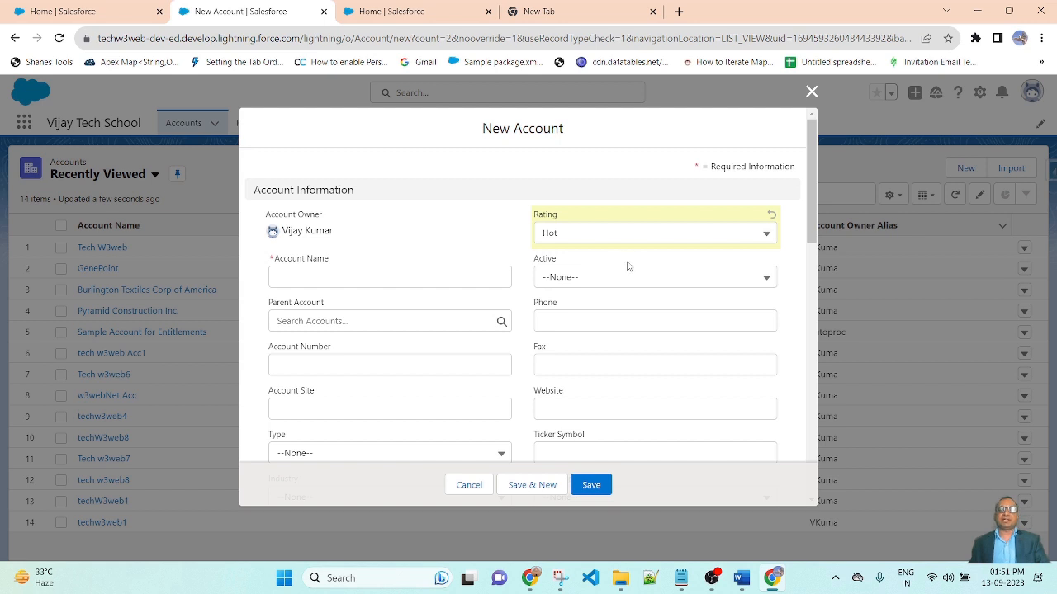
left_click(618, 287)
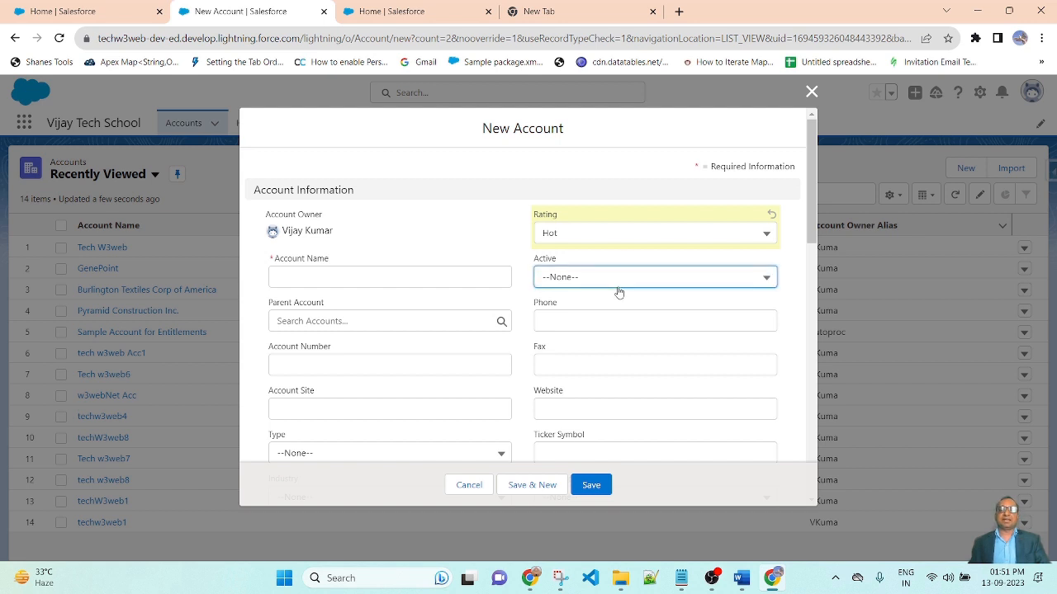
left_click(454, 227)
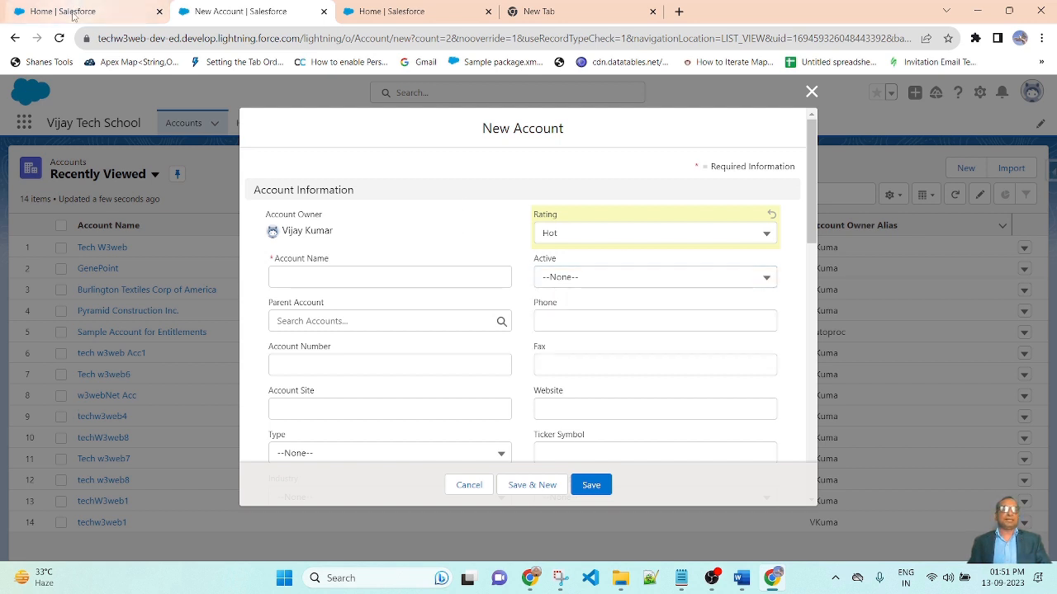
Switch to the Setup page, search the setup items for "process", and open Process Builder
left_click(72, 16)
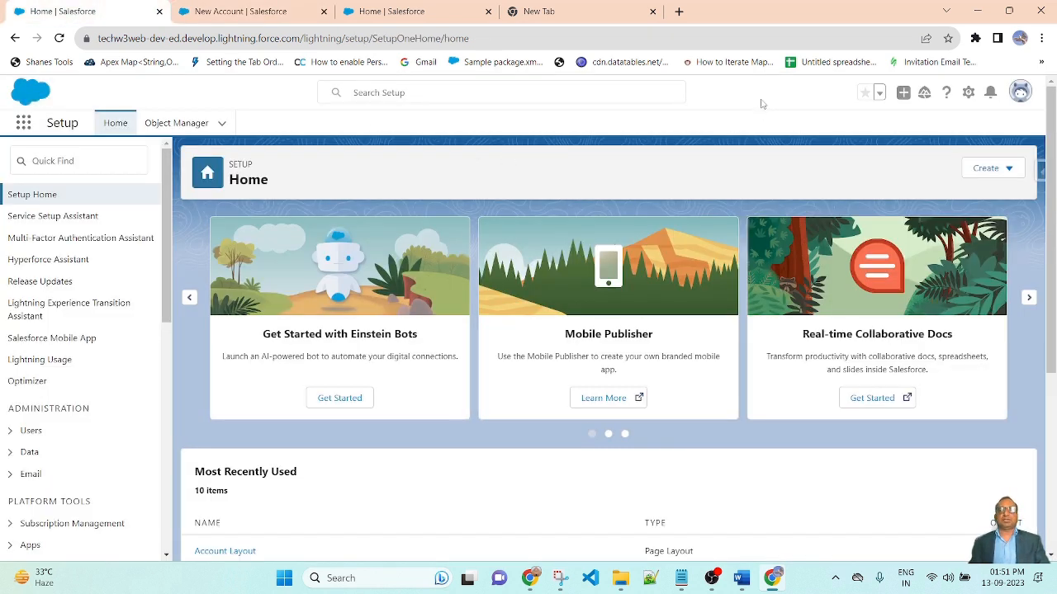
left_click(969, 93)
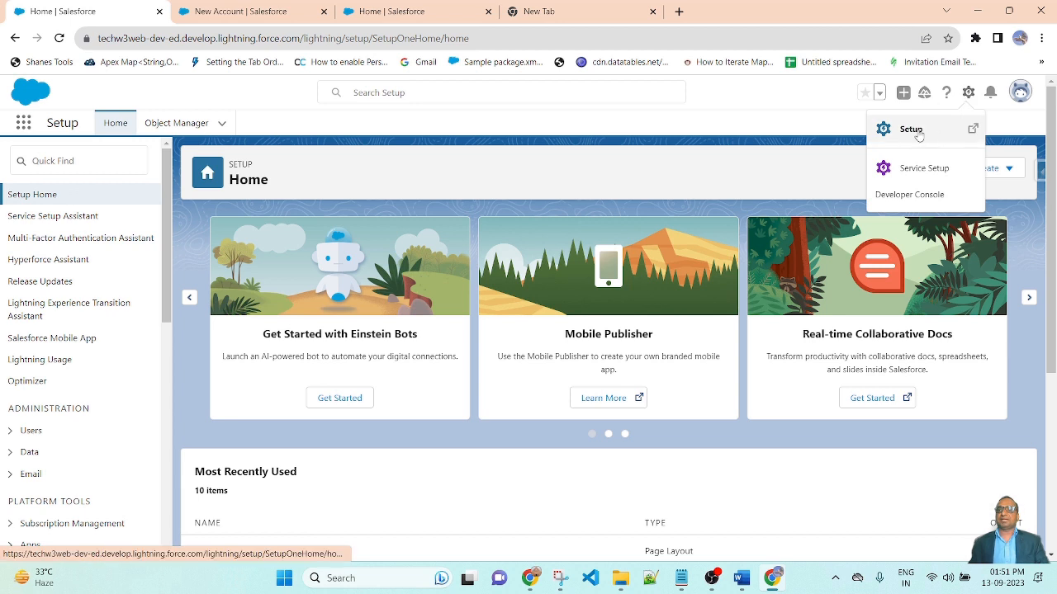
left_click(185, 87)
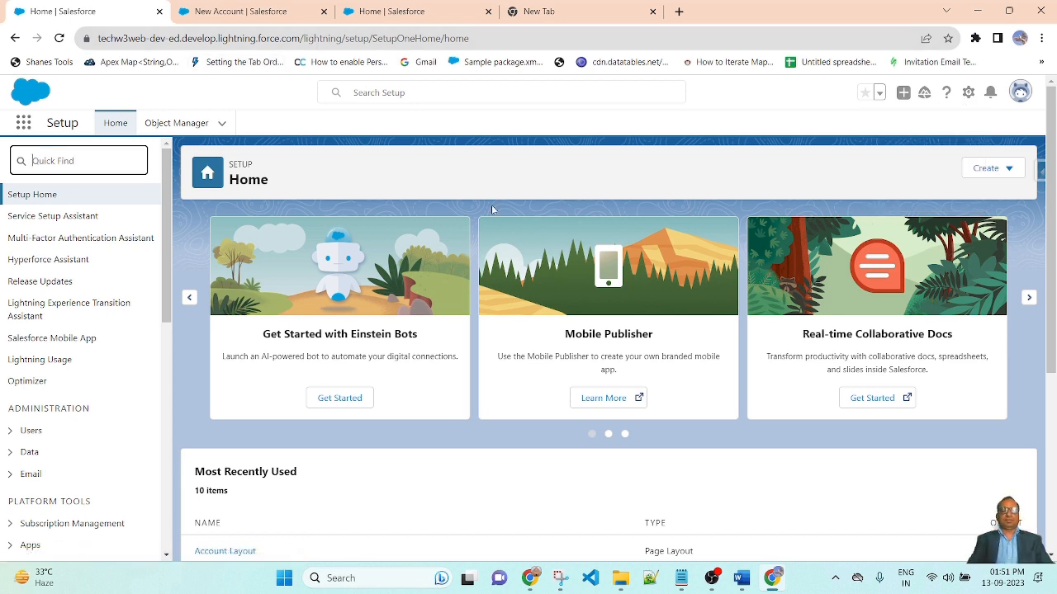
type("process")
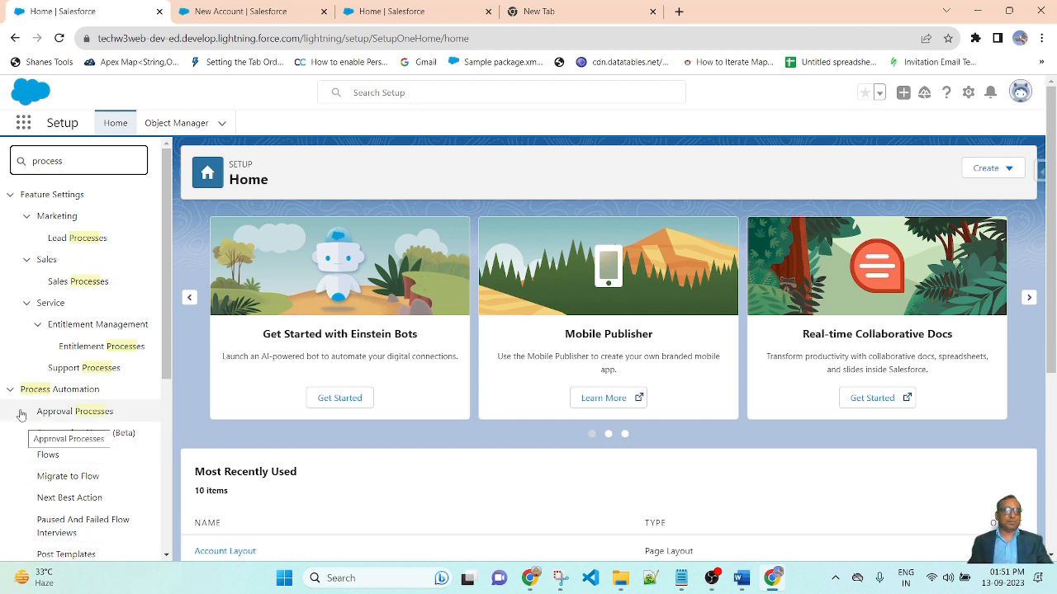
scroll(91, 495, "down", 2)
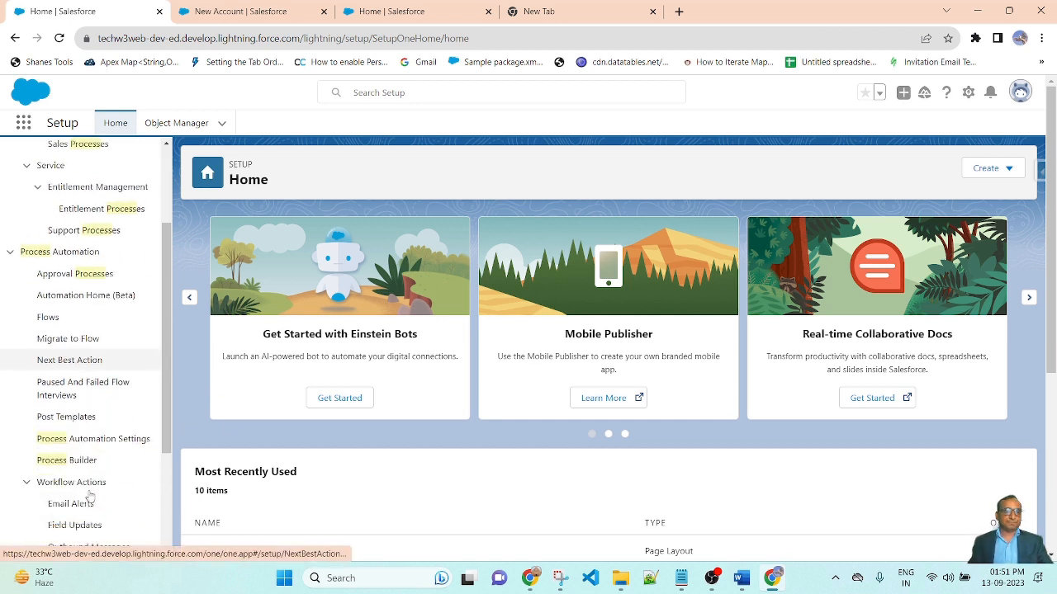
scroll(91, 495, "down", 1)
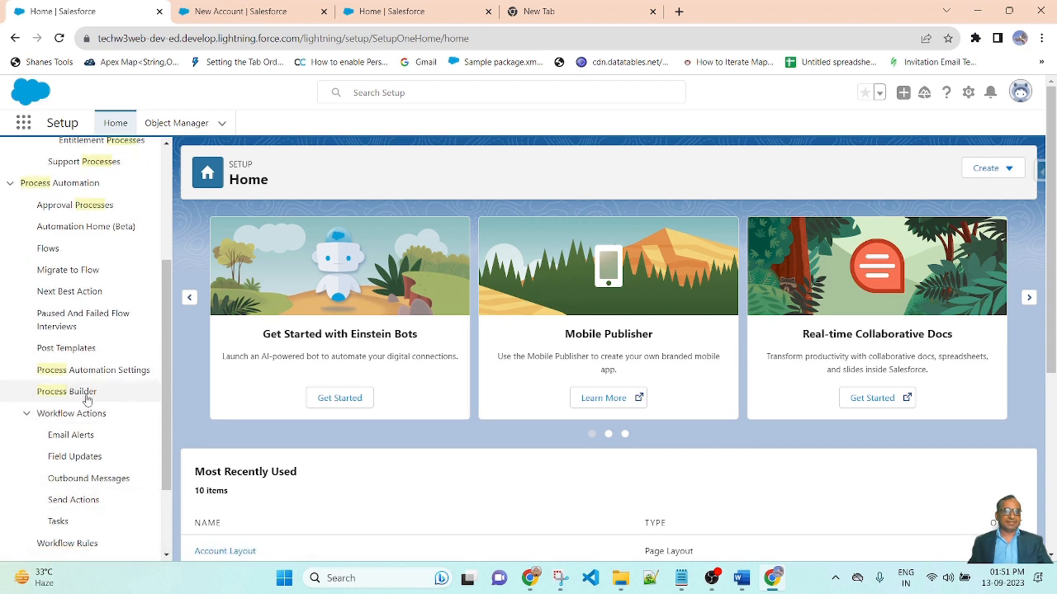
left_click(83, 395)
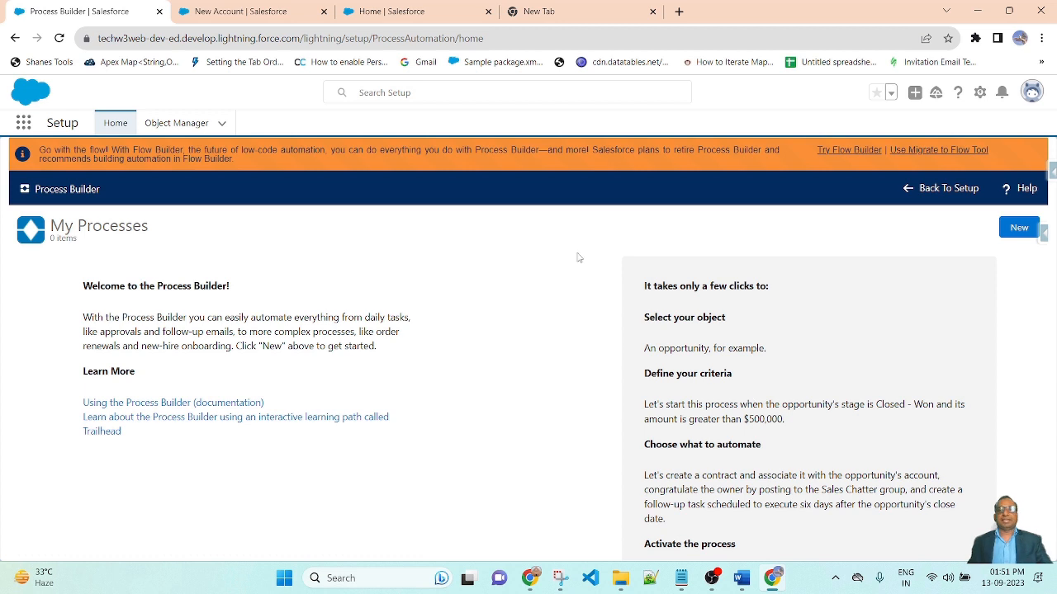
Create a new process, continuing in Process Builder, and name it "update account record" with a matching API name
left_click(1016, 232)
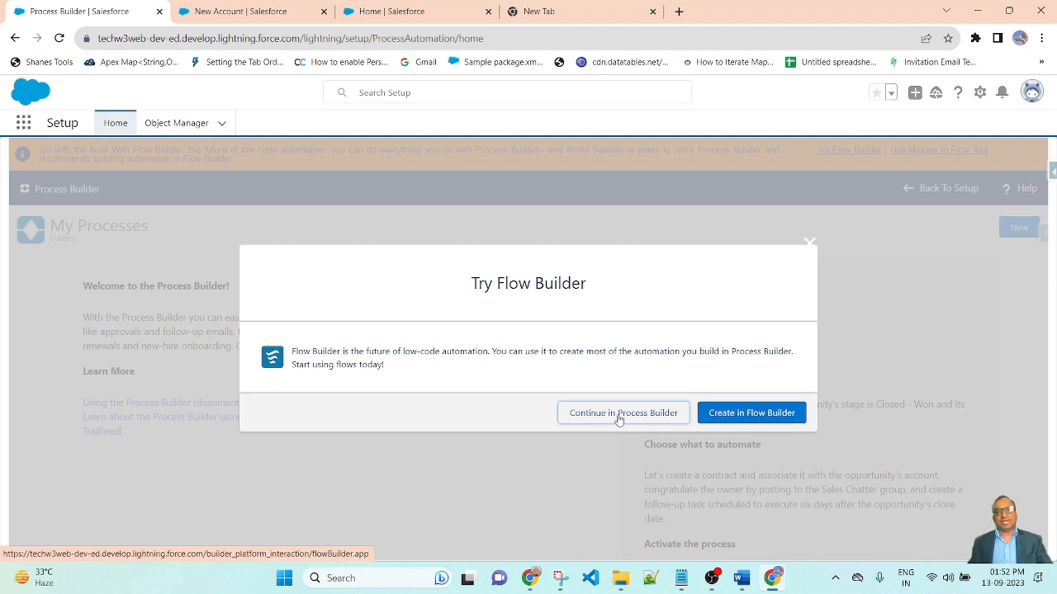
left_click(654, 416)
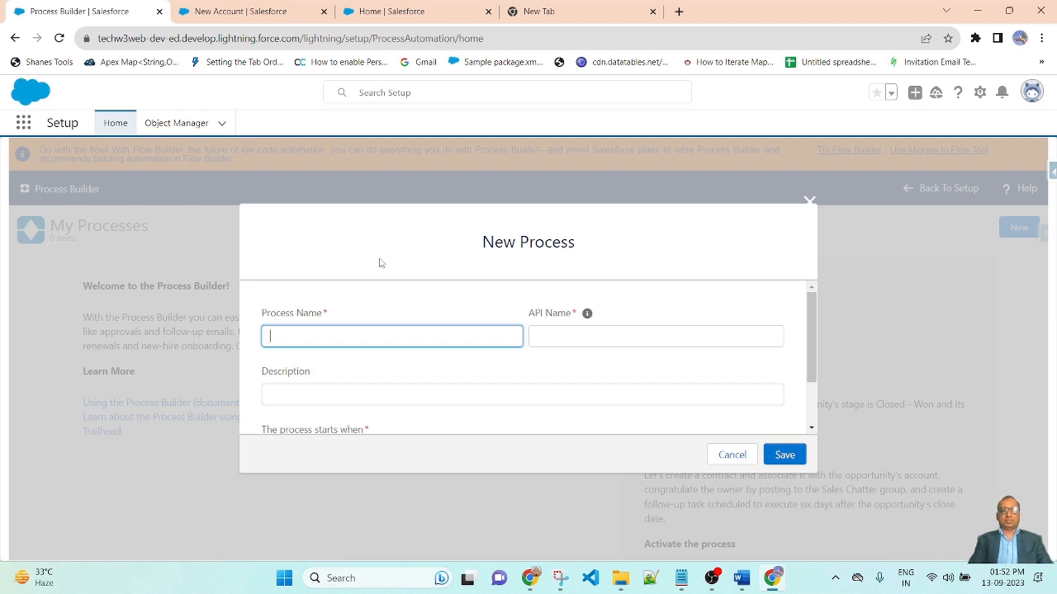
type("update acc")
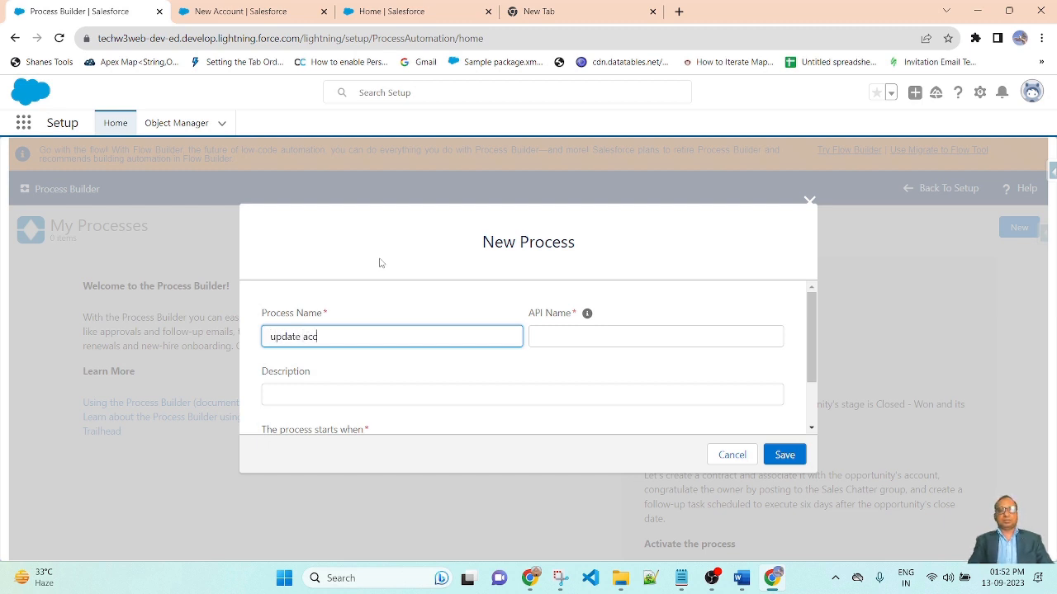
type("ount record")
left_click(435, 292)
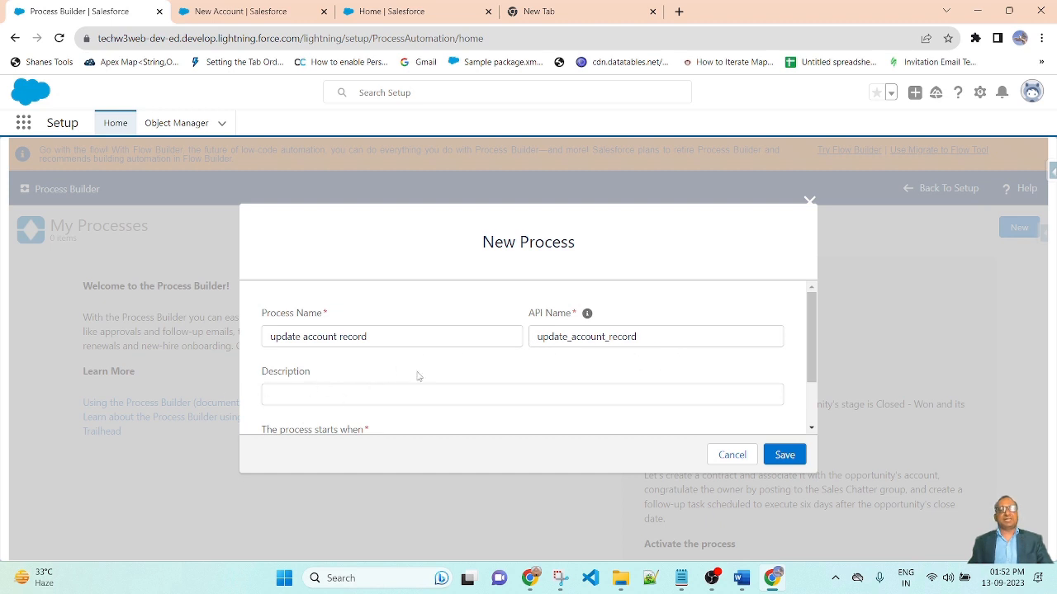
Enter the process description: update active field as "Yes" if rating selected as "Hot"
left_click(363, 396)
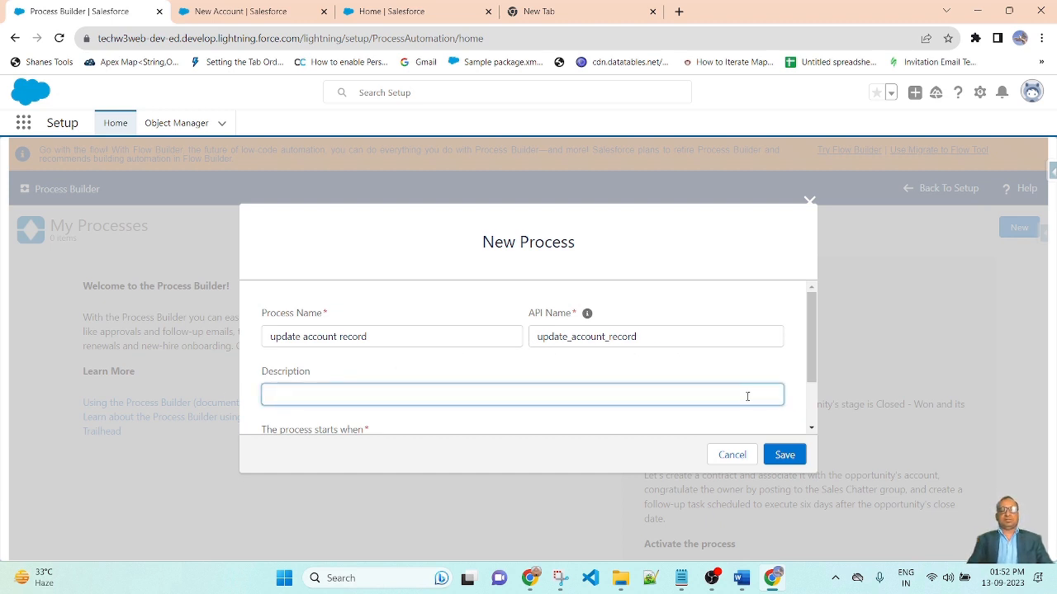
type("upd")
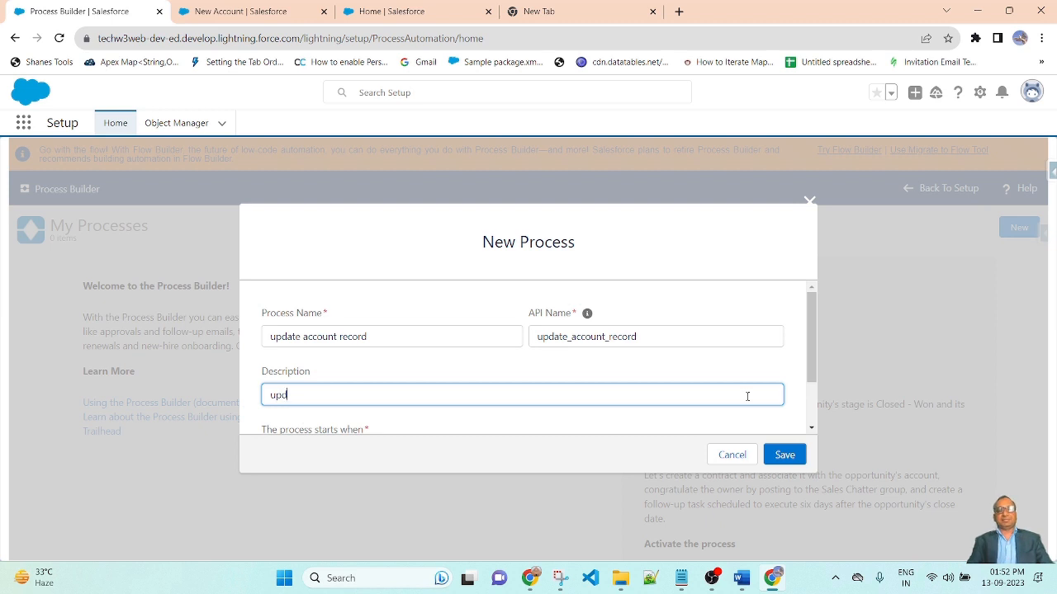
type("ate active ")
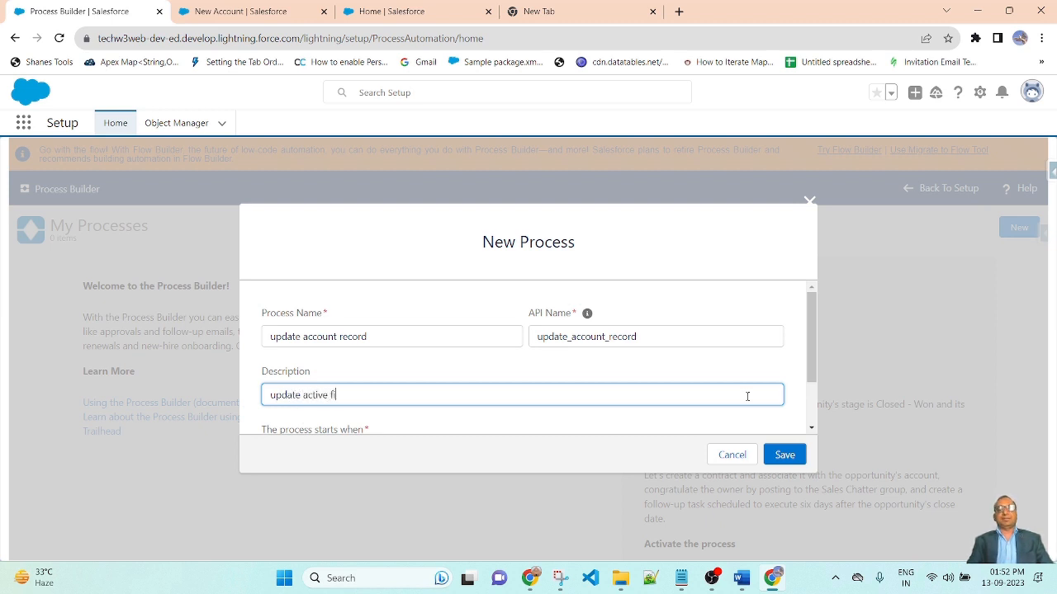
type("field as Yes if")
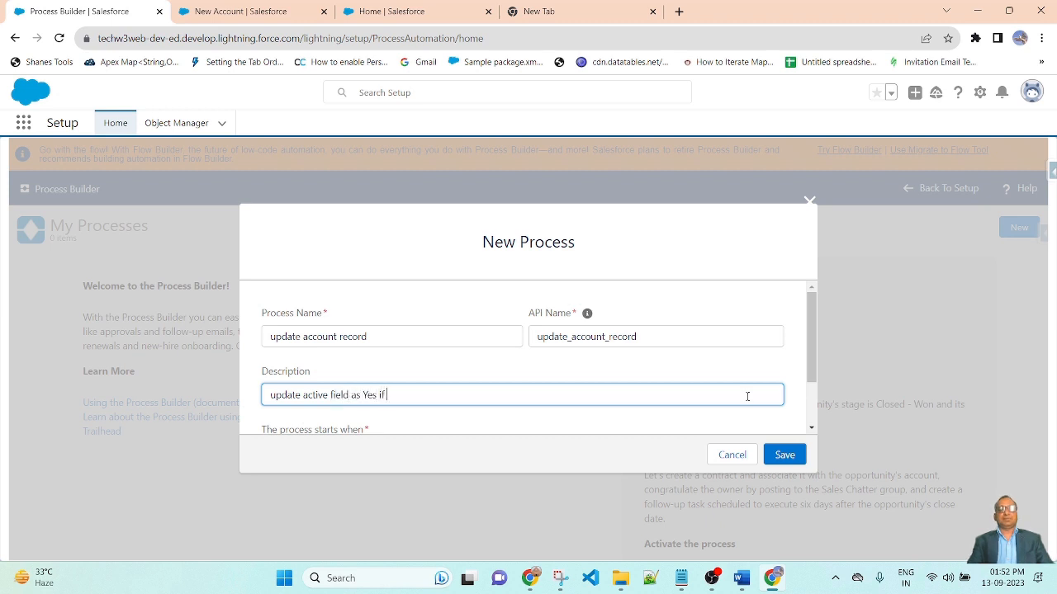
type(" rating selecte")
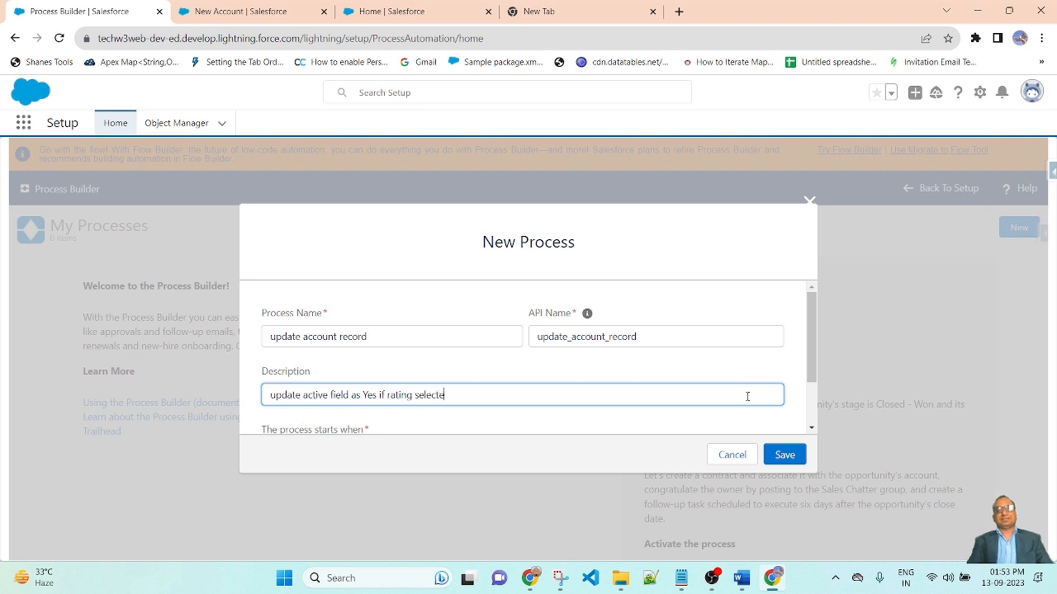
type("d as")
type(" Hot'")
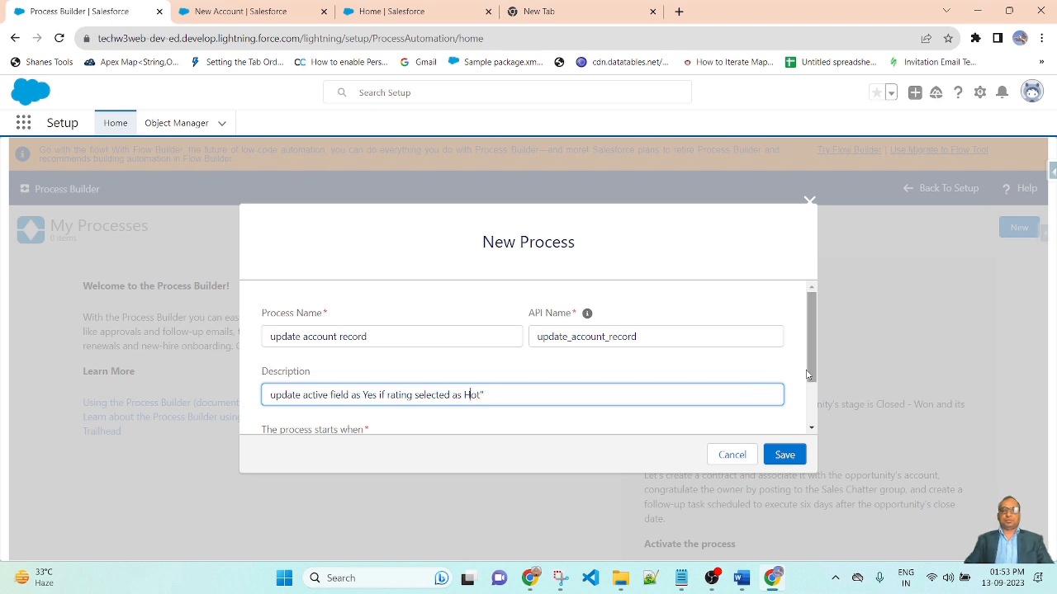
type("\"")
type("\"")
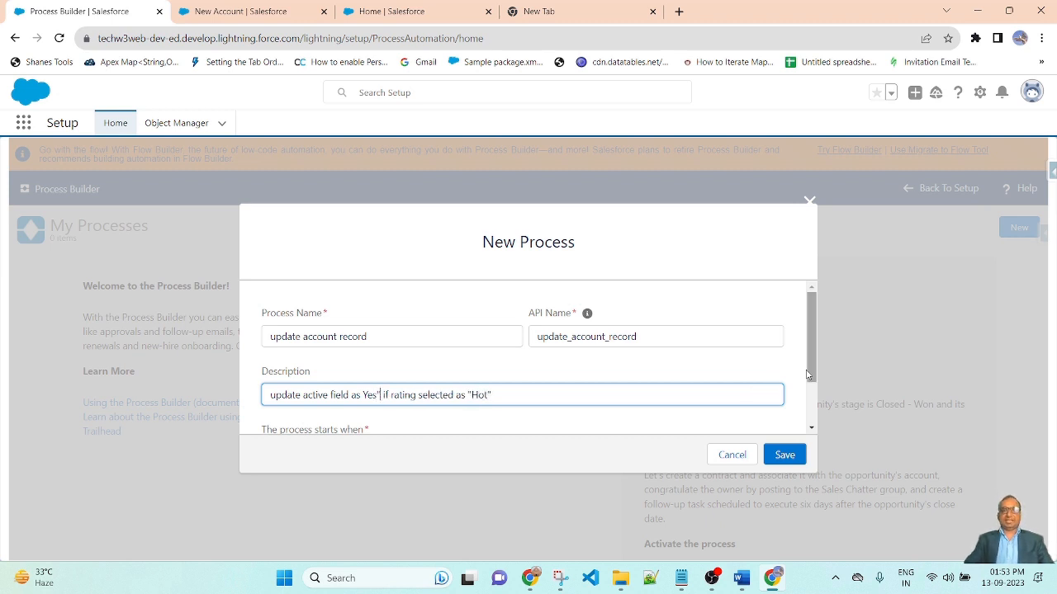
type("\"")
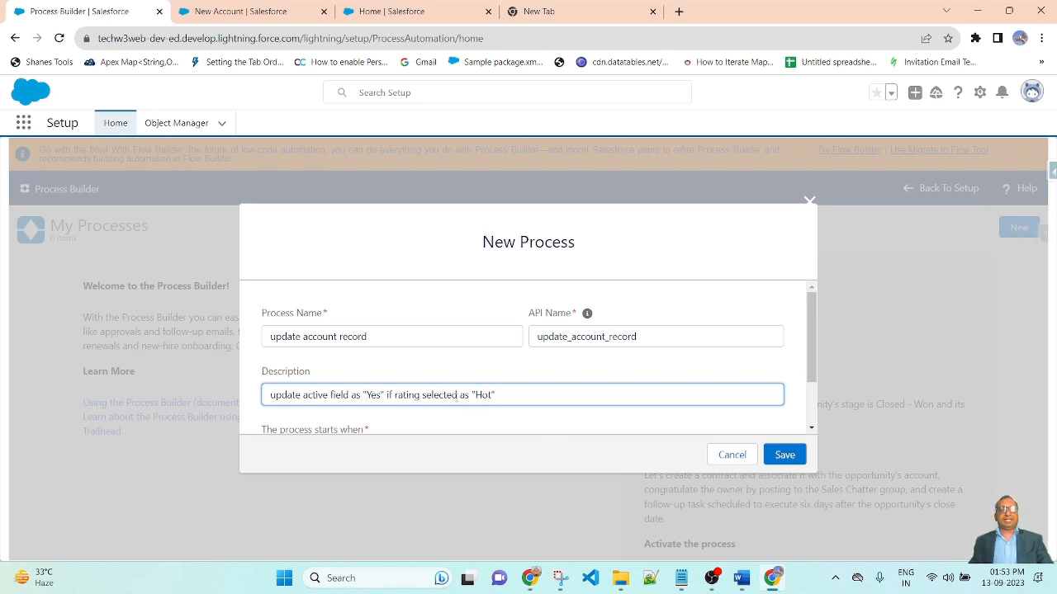
Set the process to start when a record changes and save the new process
scroll(577, 423, "down", 1)
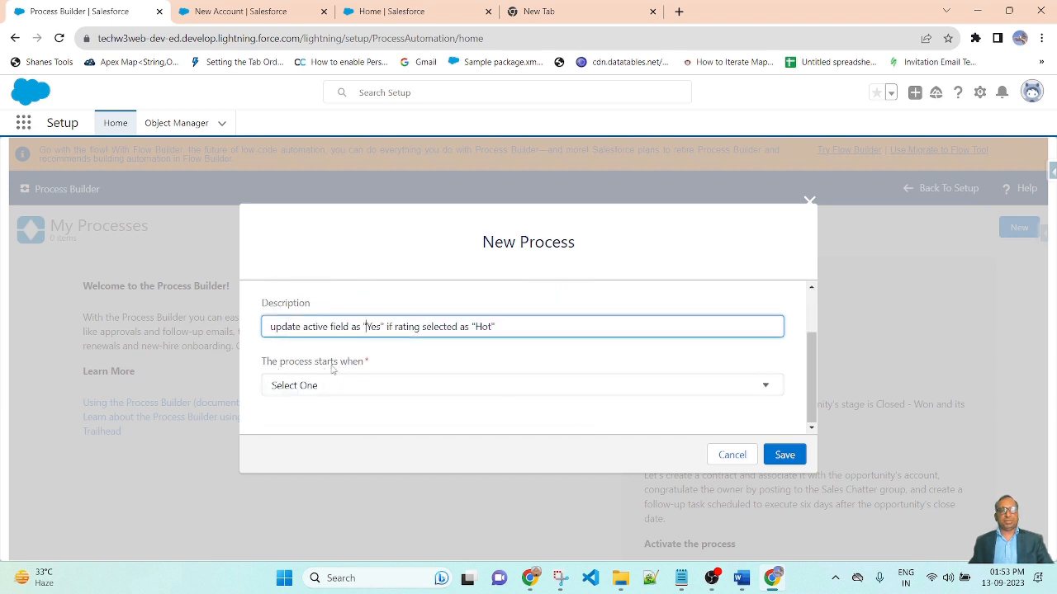
left_click(747, 392)
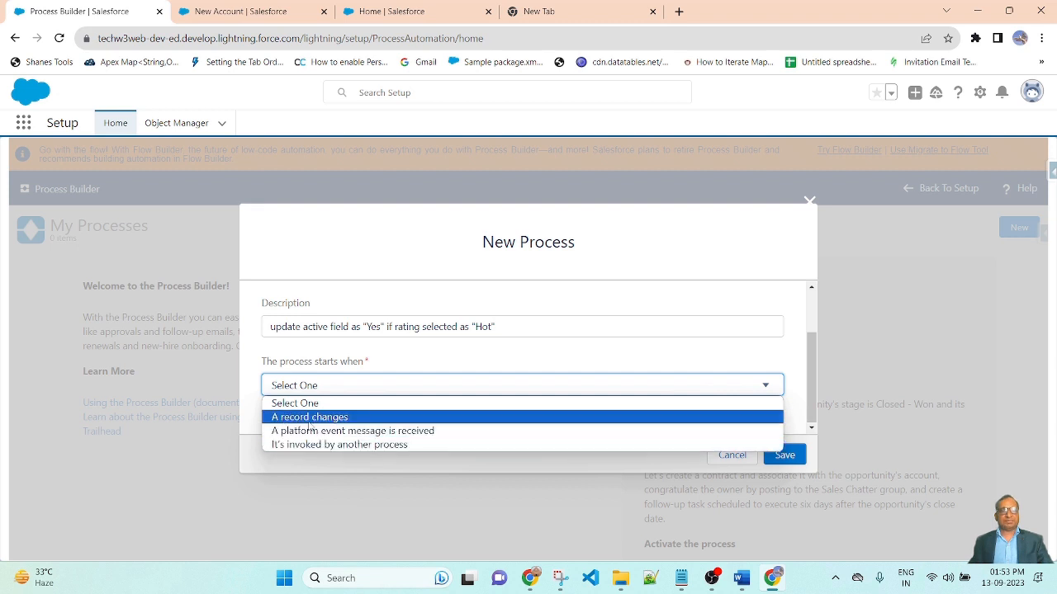
left_click(439, 417)
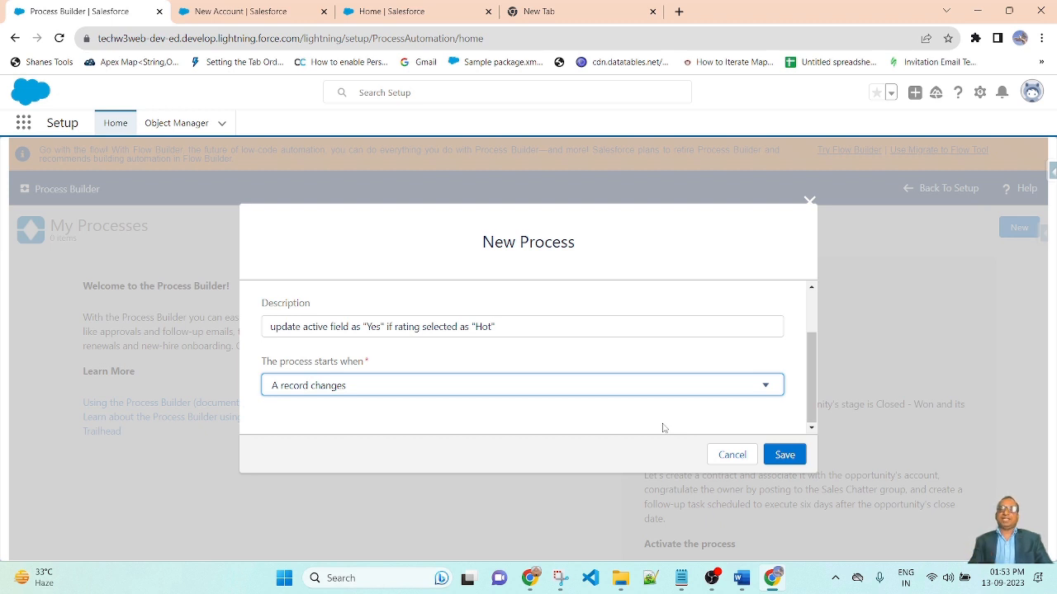
left_click(784, 454)
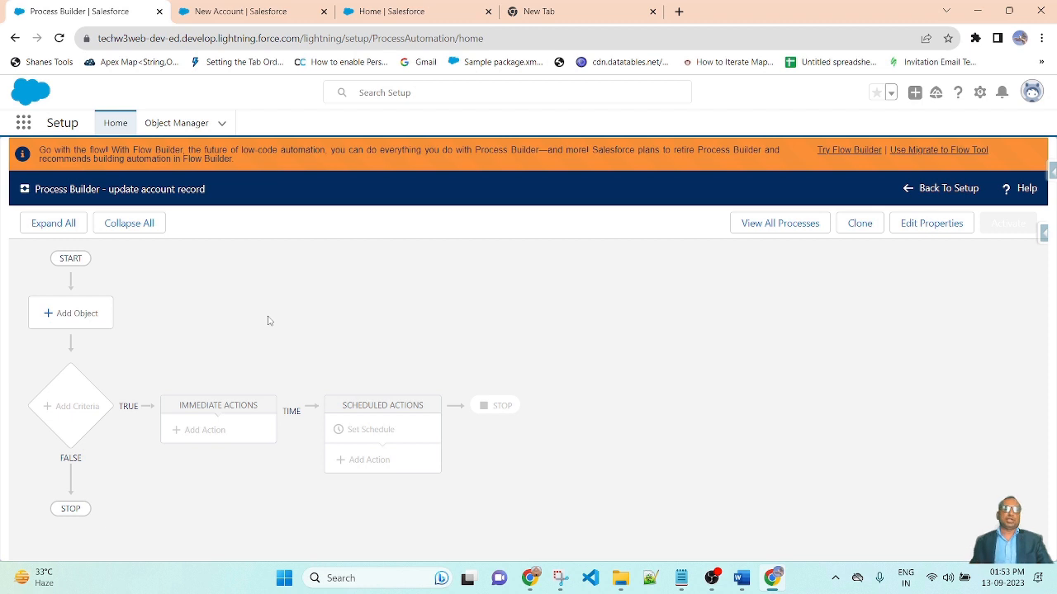
Add the Account object, start the process when a record is created or edited, and save without allowing recursion
left_click(80, 315)
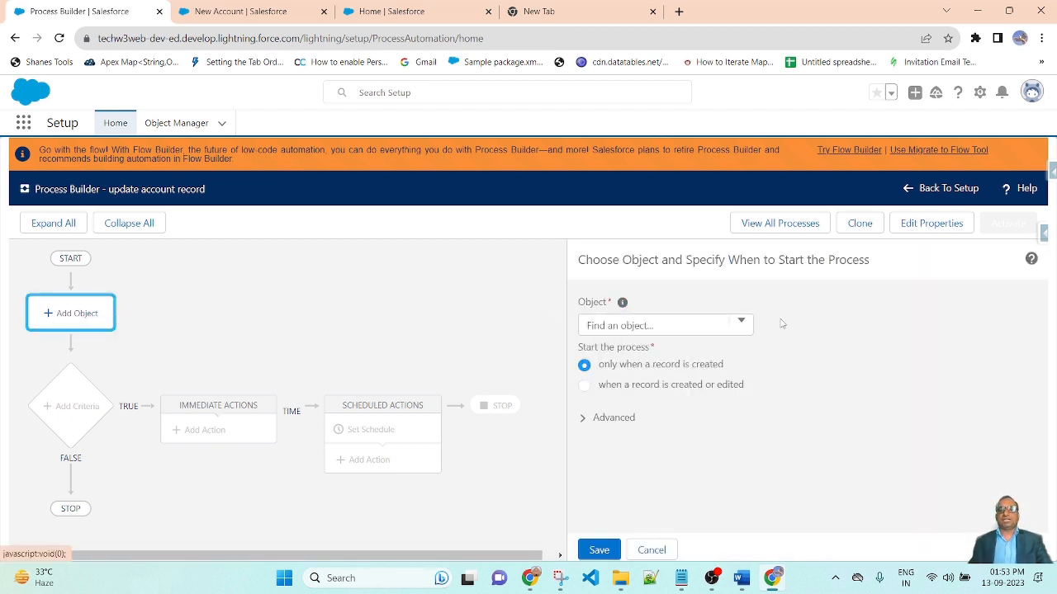
left_click(741, 326)
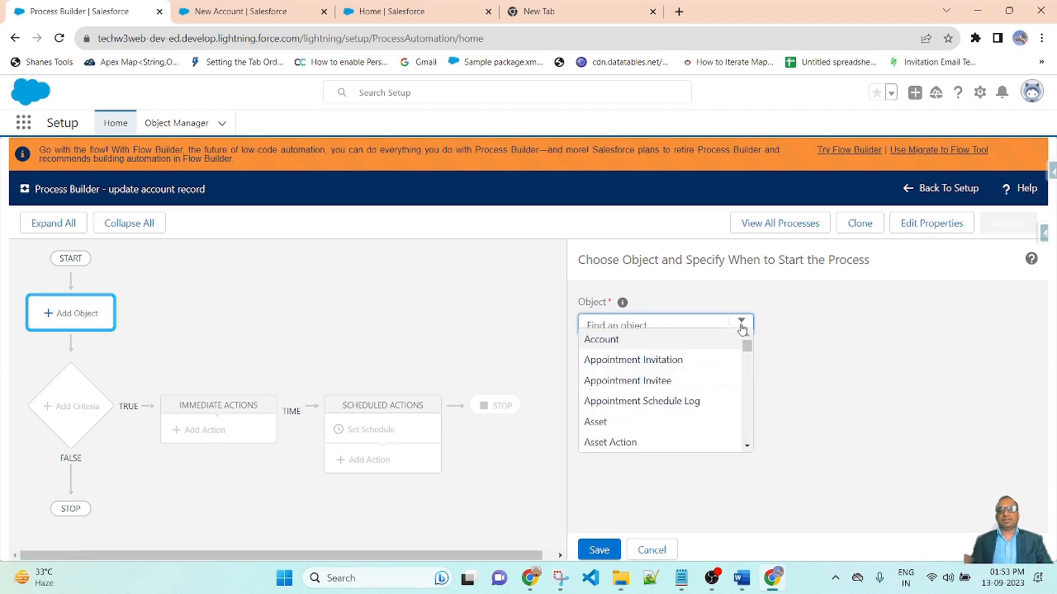
left_click(608, 345)
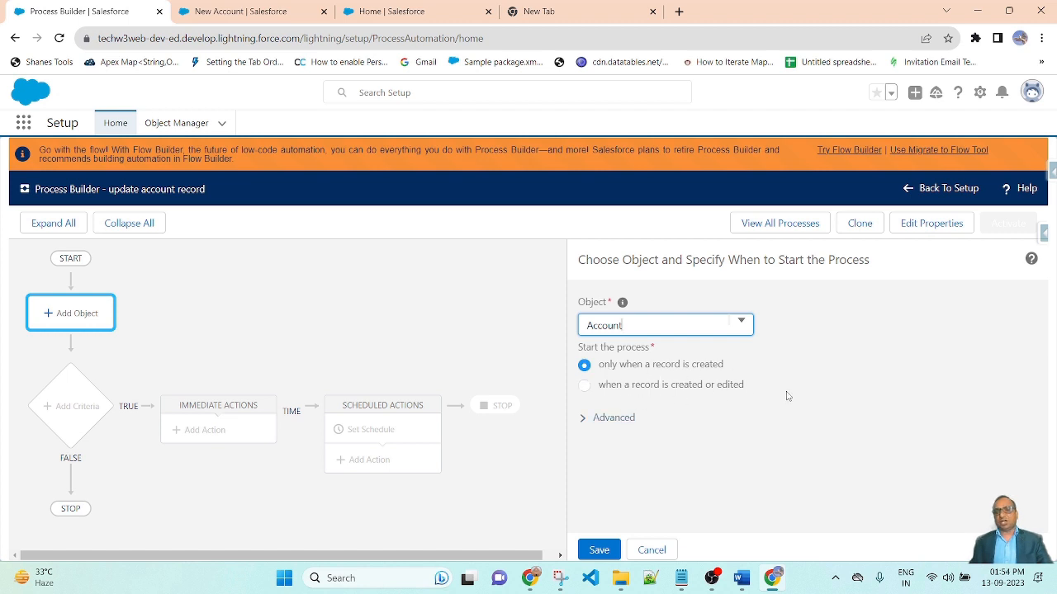
left_click(631, 390)
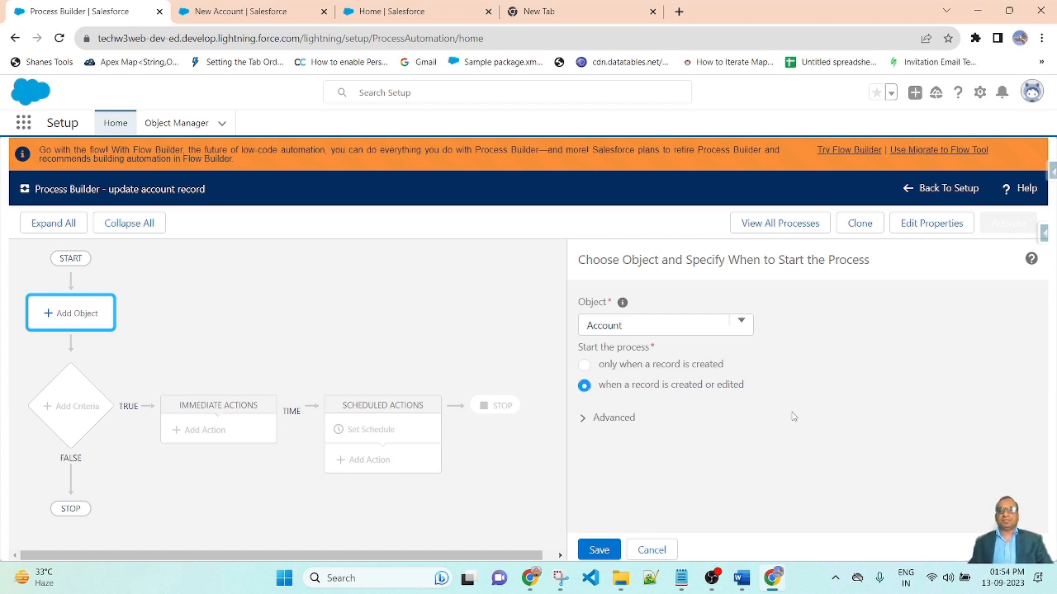
left_click(613, 419)
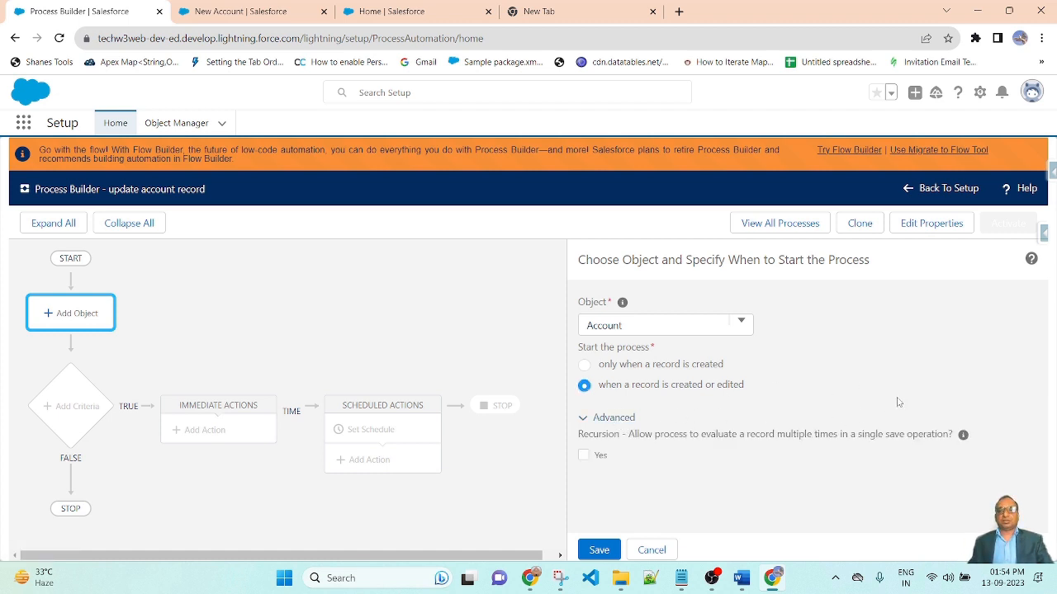
left_click(600, 549)
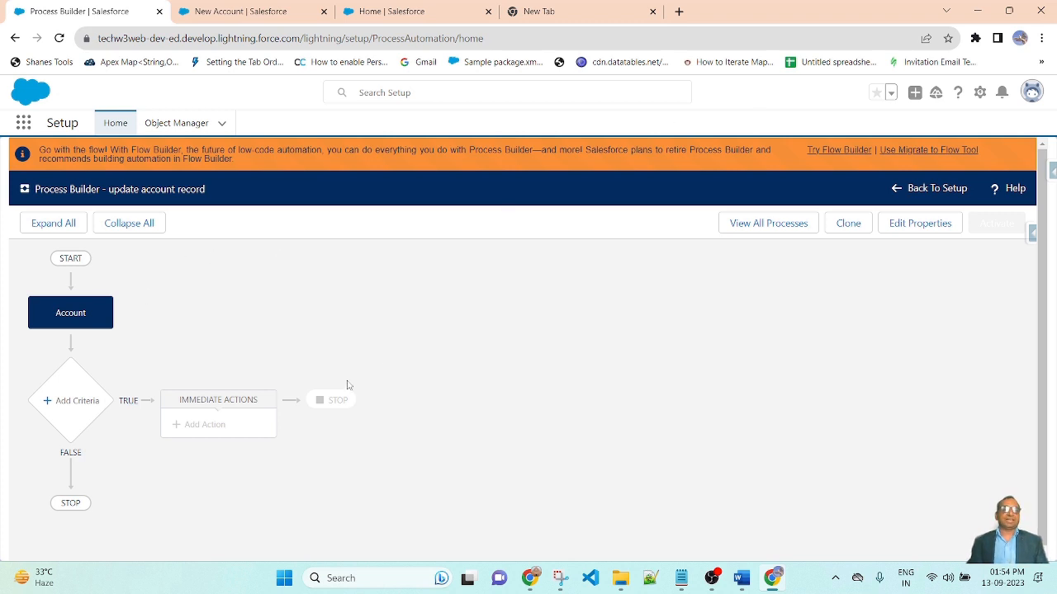
Add a criteria node and name it "update Active field of account"
left_click(76, 409)
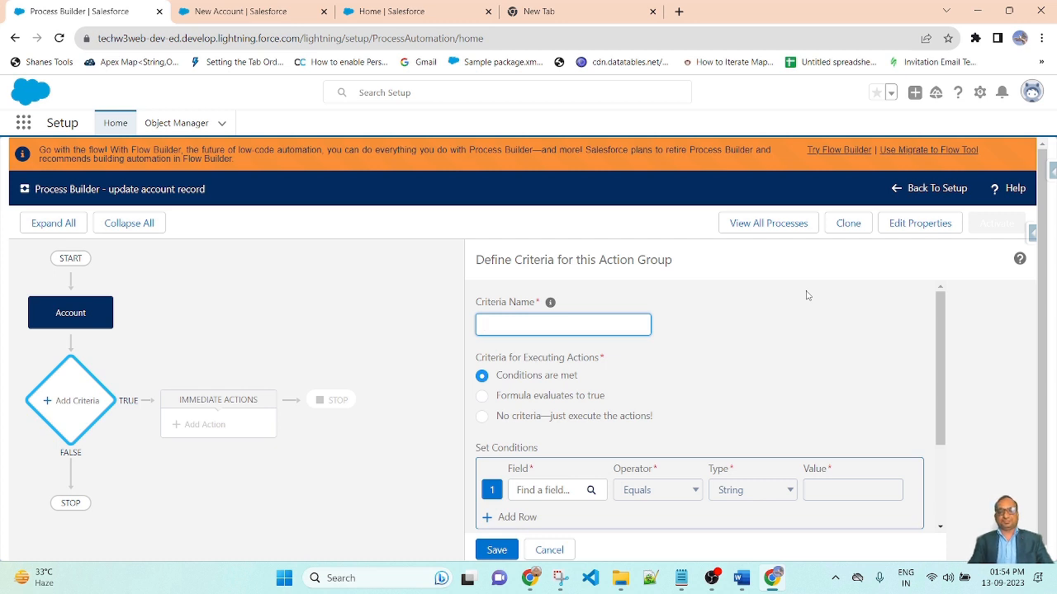
type("pdate Active field of Account")
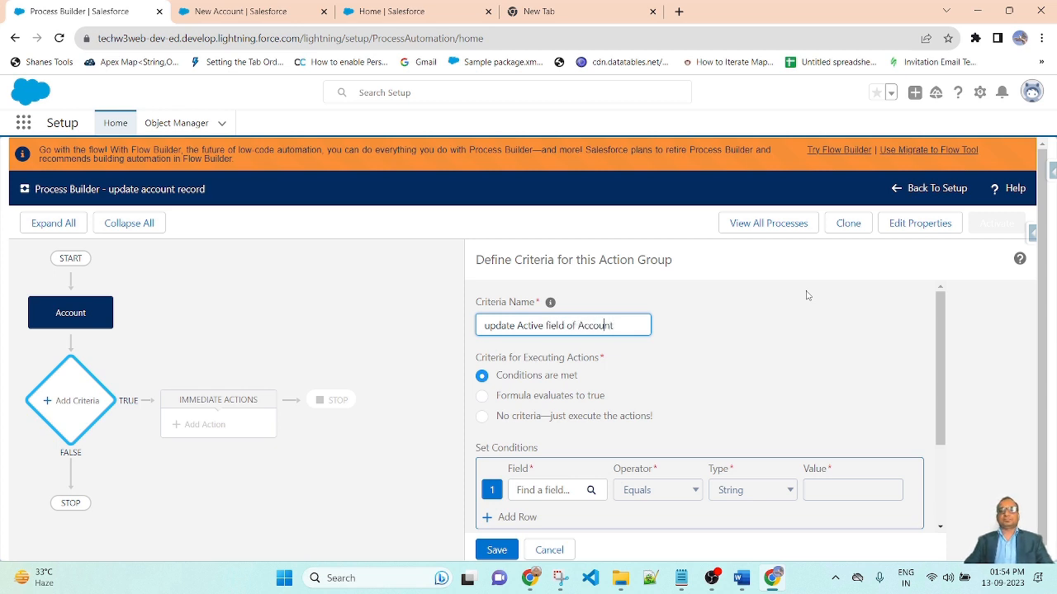
key("BackSpace")
type("a")
left_click(714, 392)
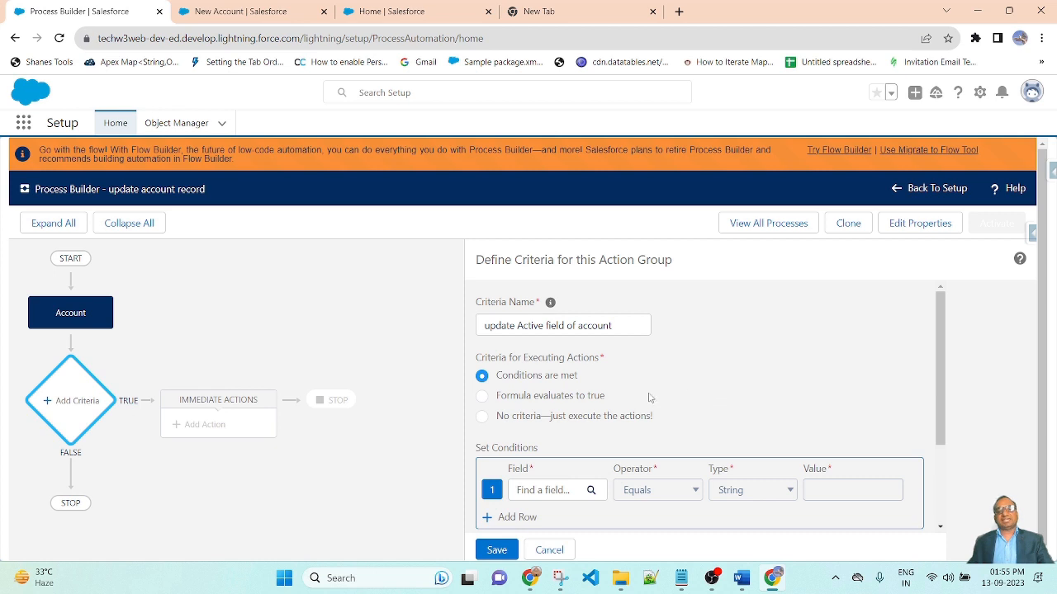
Choose the Account Rating picklist as the field for the first condition of the criteria
scroll(772, 357, "down", 1)
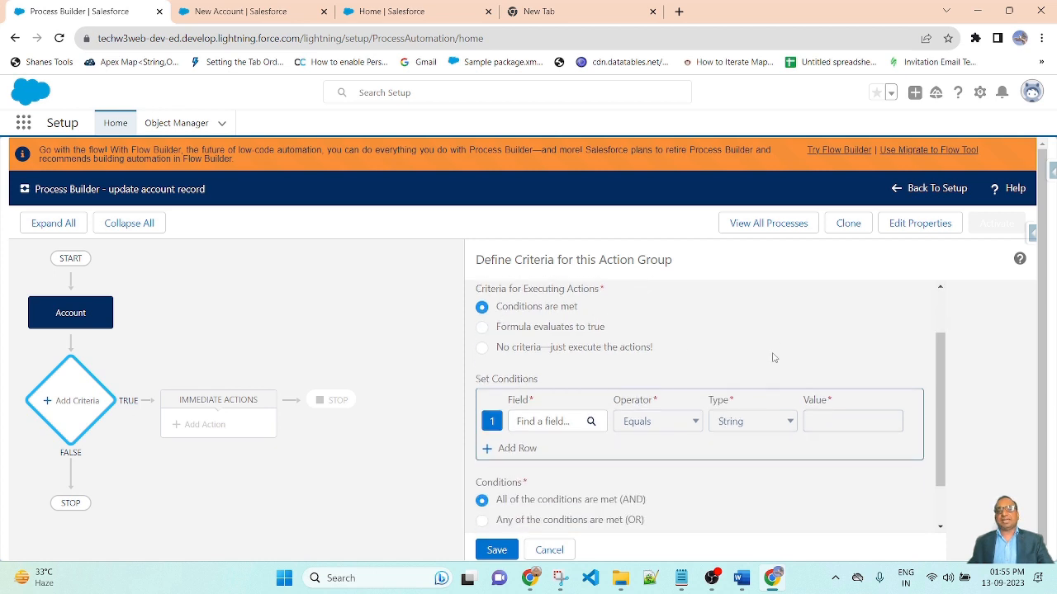
left_click(561, 429)
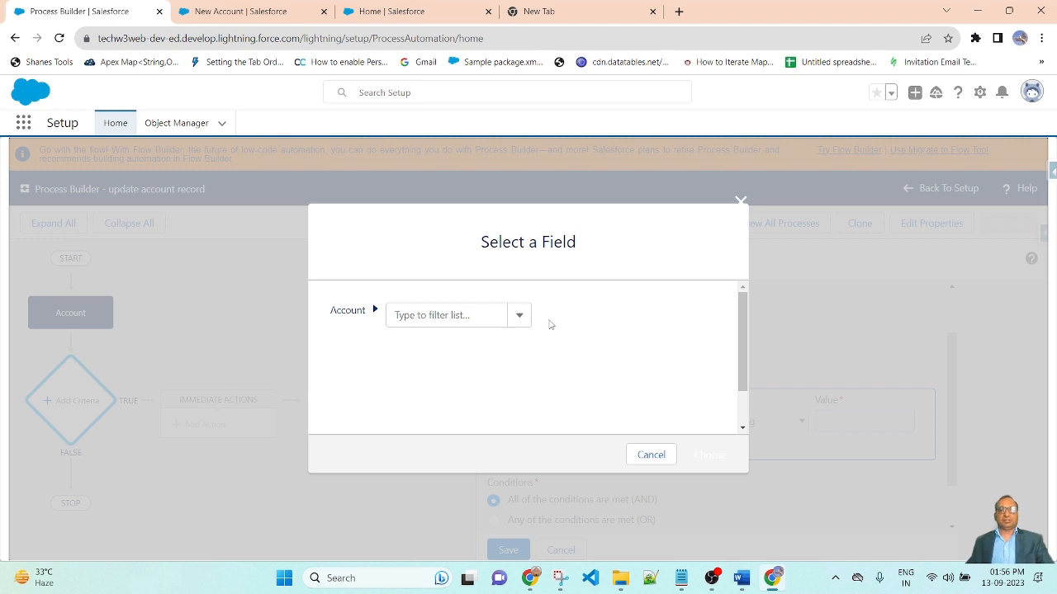
left_click(518, 315)
type("r")
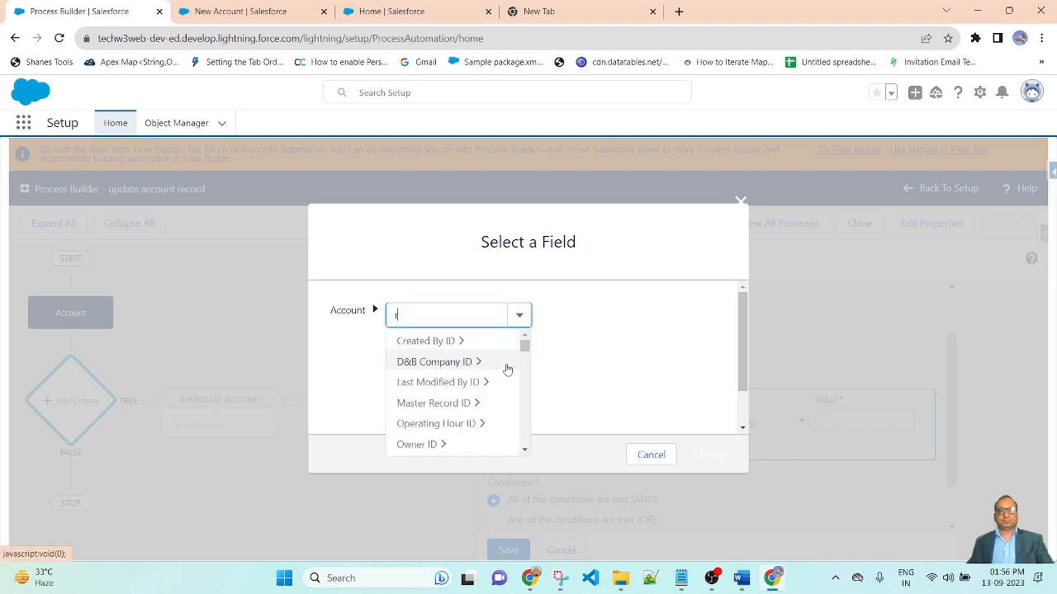
type("a")
scroll(509, 377, "down", 2)
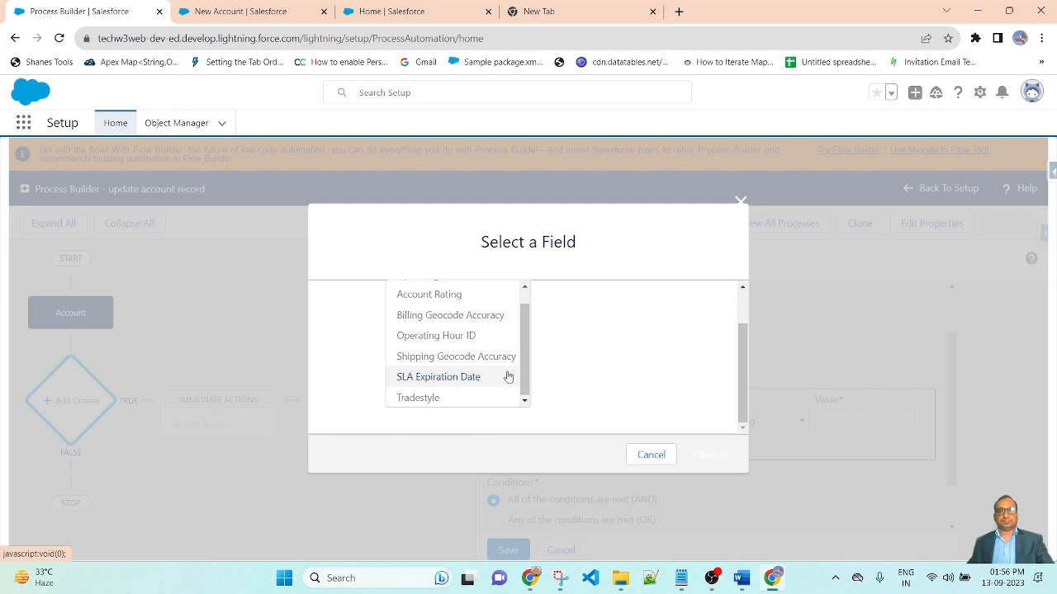
scroll(508, 377, "up", 2)
scroll(508, 380, "down", 2)
scroll(496, 381, "up", 2)
left_click(467, 368)
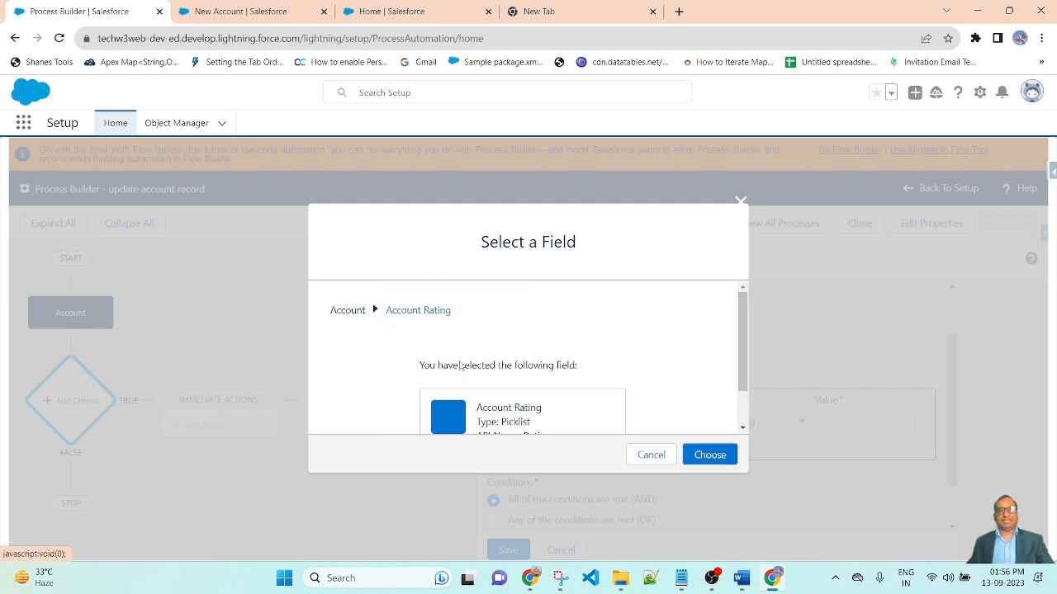
scroll(662, 343, "down", 1)
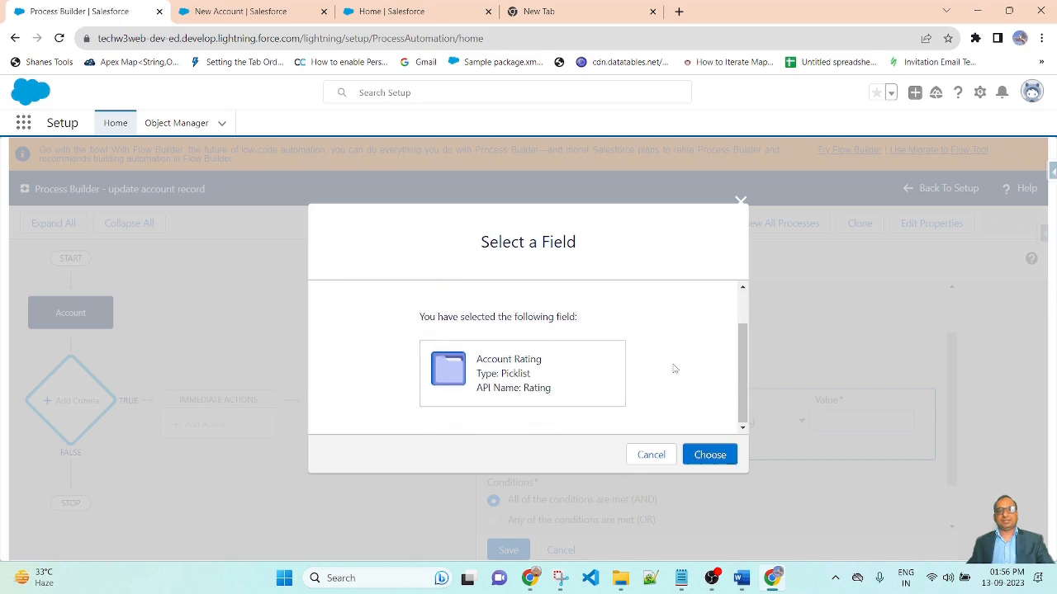
scroll(672, 368, "up", 1)
left_click(709, 454)
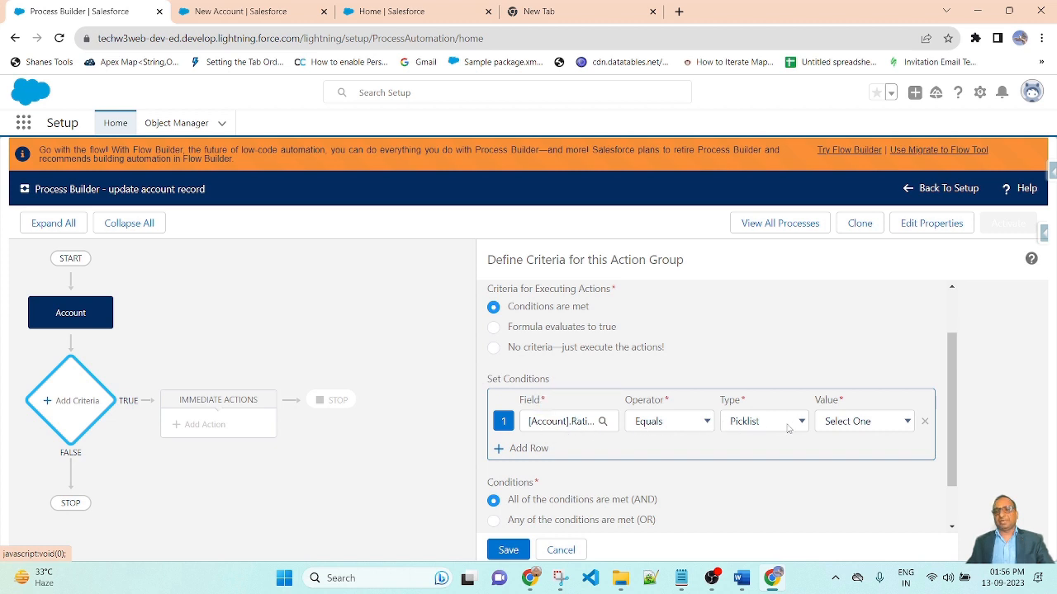
Set the Rating condition's value to Hot and save the criteria with all conditions required (AND)
left_click(908, 423)
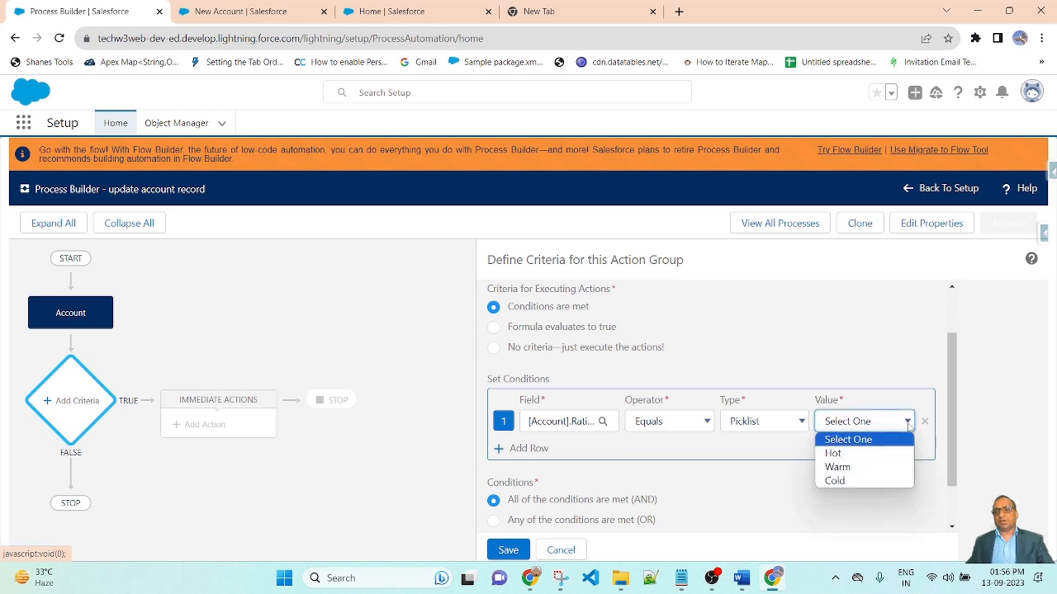
left_click(858, 455)
scroll(825, 490, "down", 1)
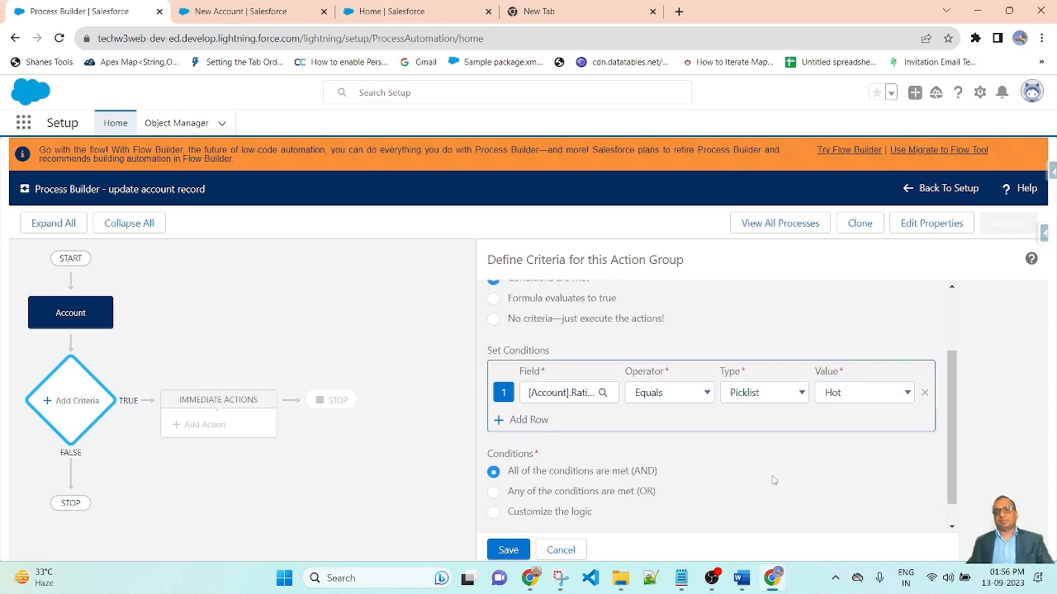
scroll(817, 487, "up", 3)
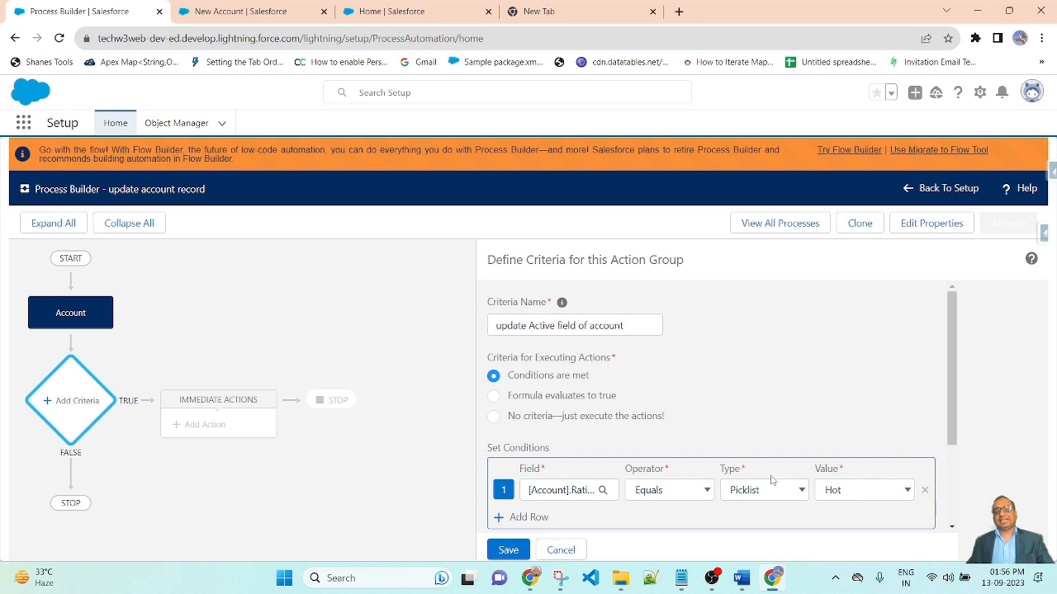
scroll(772, 480, "down", 3)
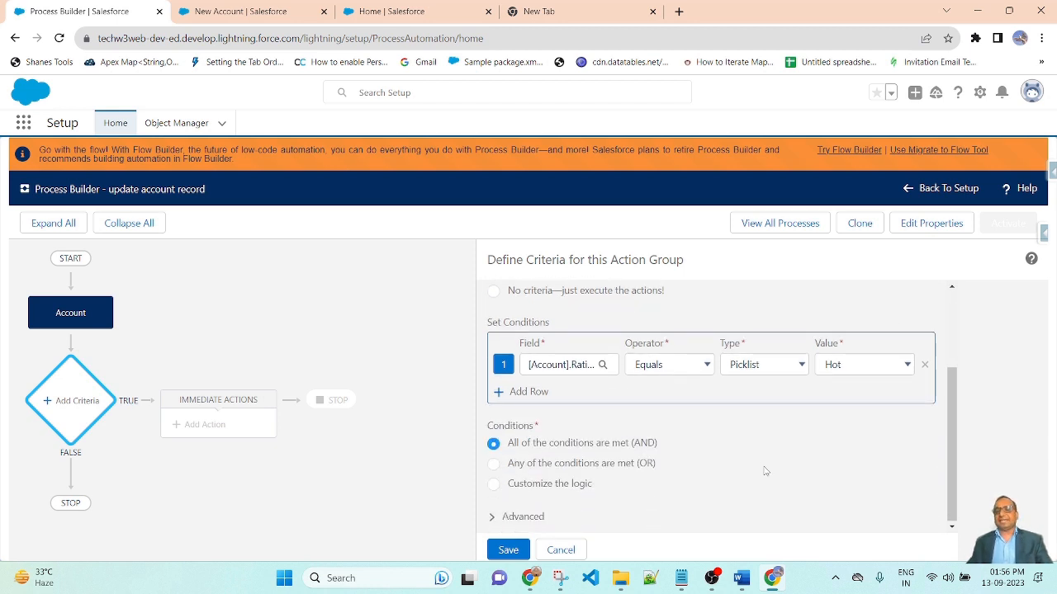
scroll(764, 471, "up", 1)
scroll(764, 472, "down", 1)
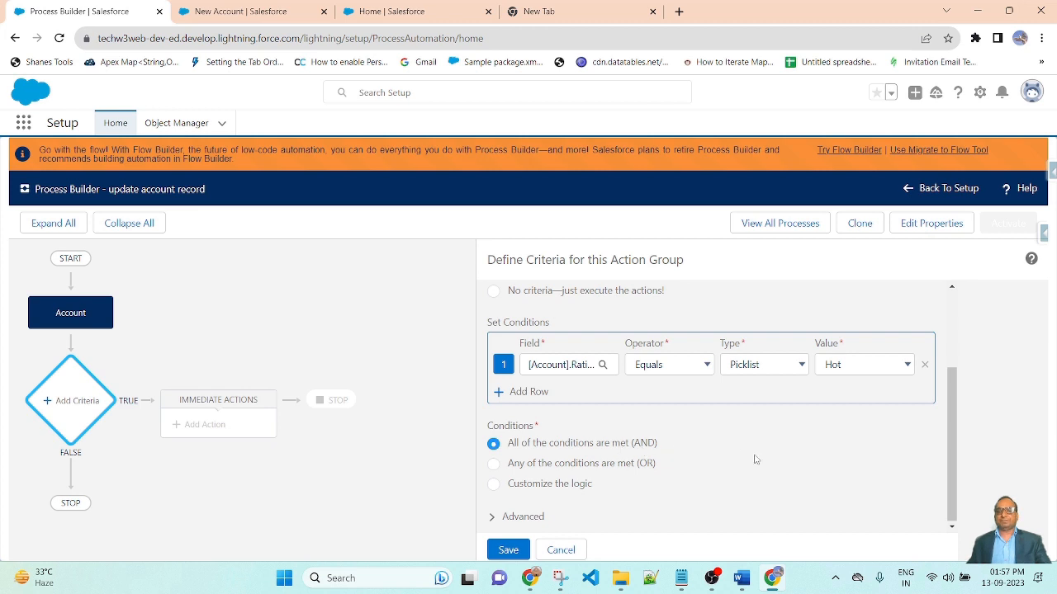
left_click(509, 550)
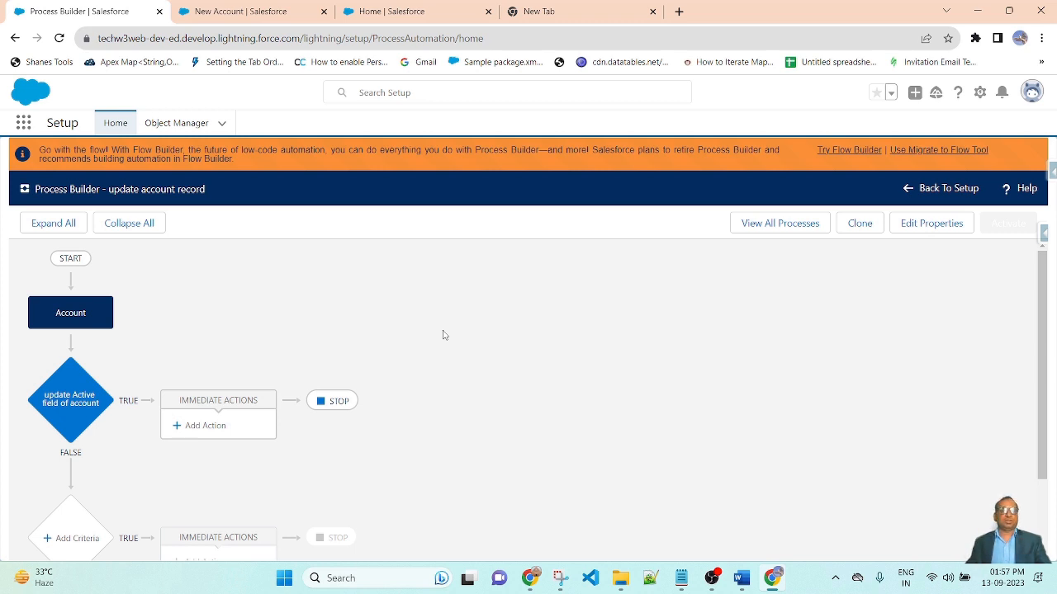
Add an immediate action of type Update Records to the criteria and name it "update Active field"
left_click(204, 427)
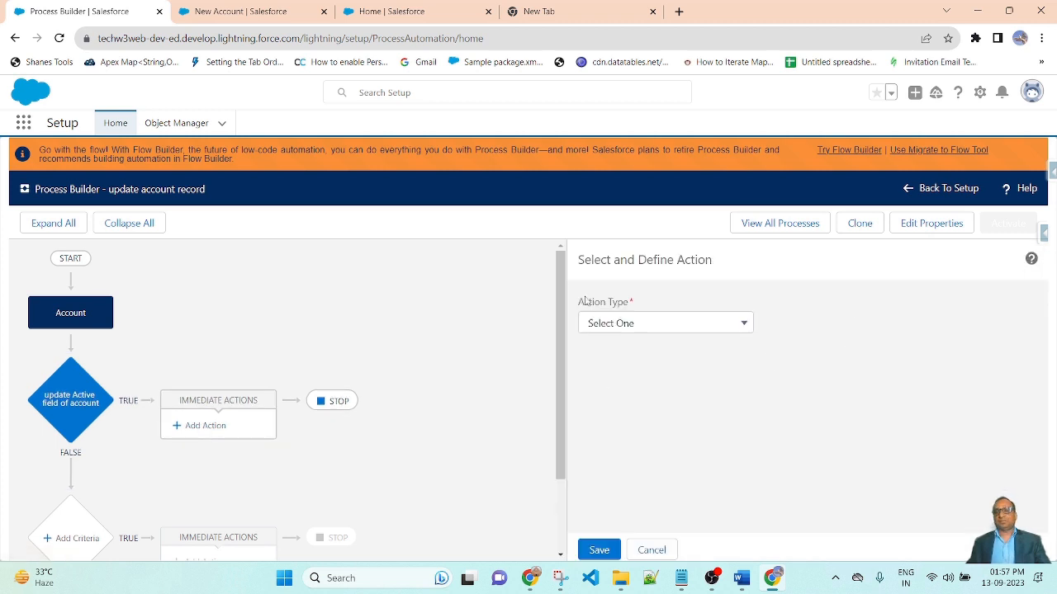
left_click(740, 326)
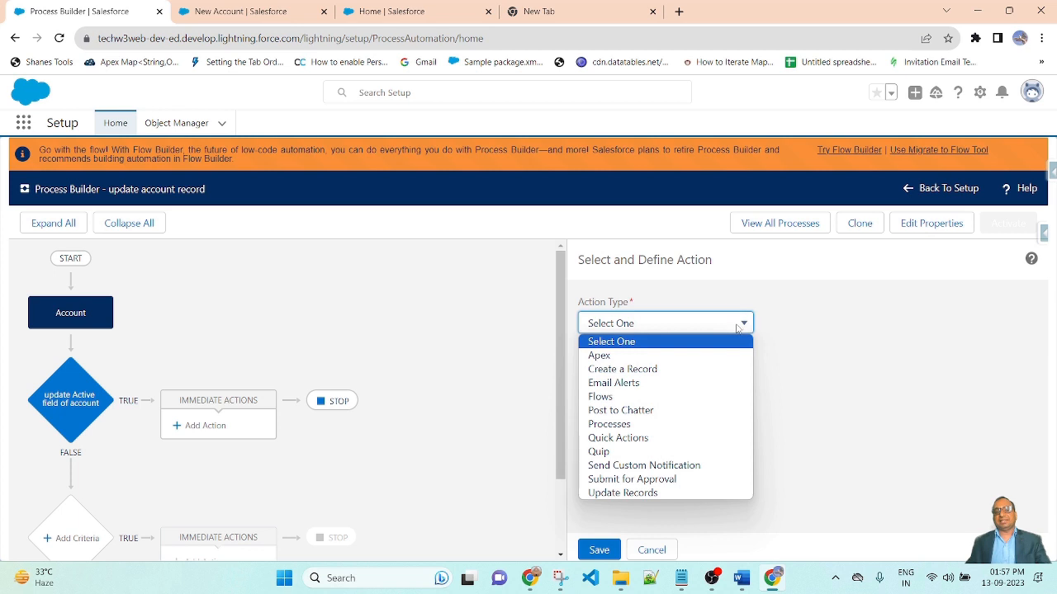
left_click(659, 494)
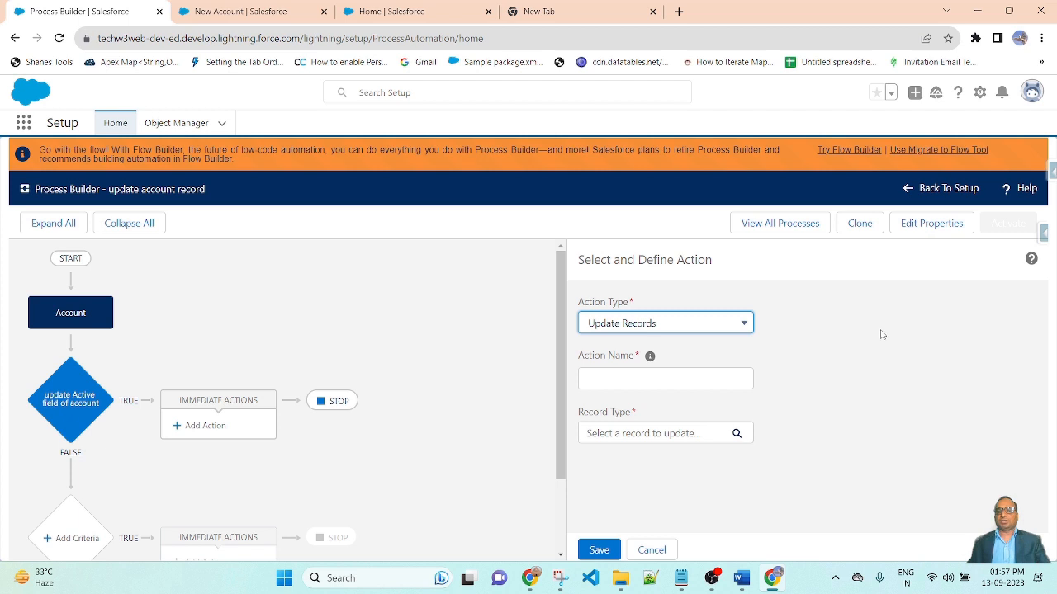
left_click(640, 382)
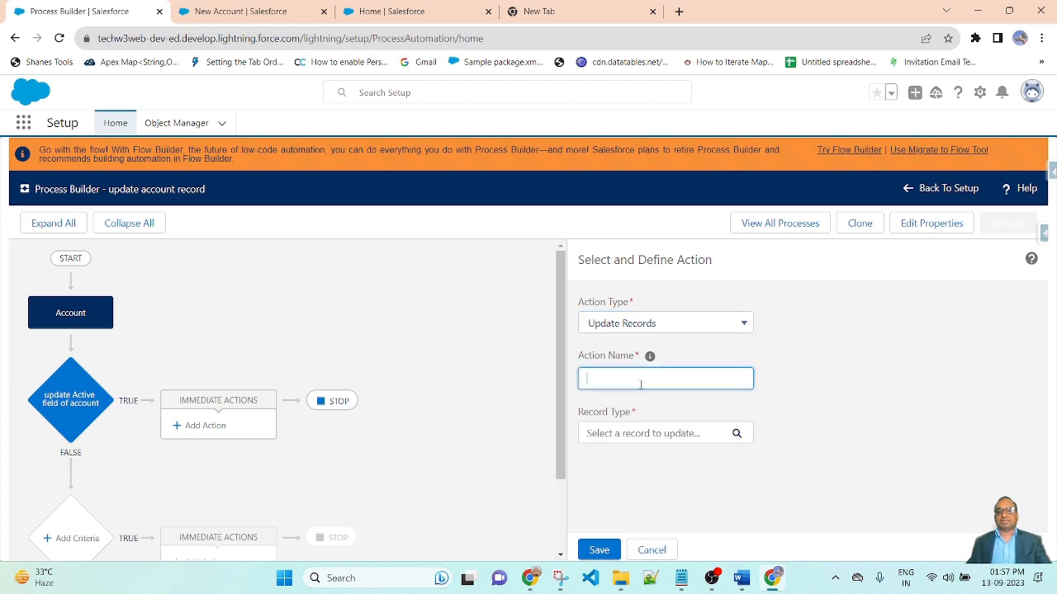
type("update ")
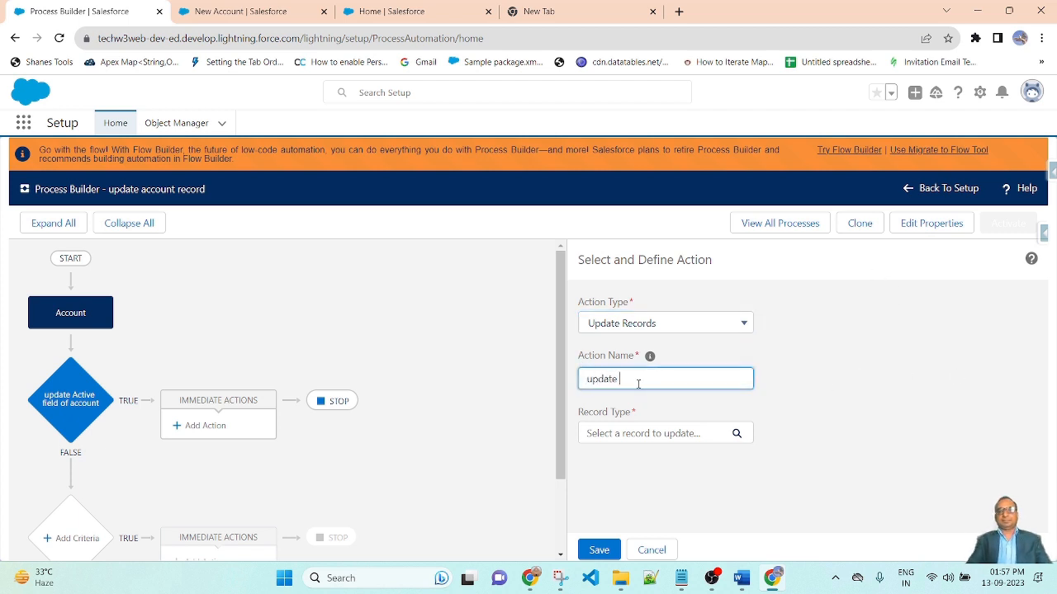
type("Active")
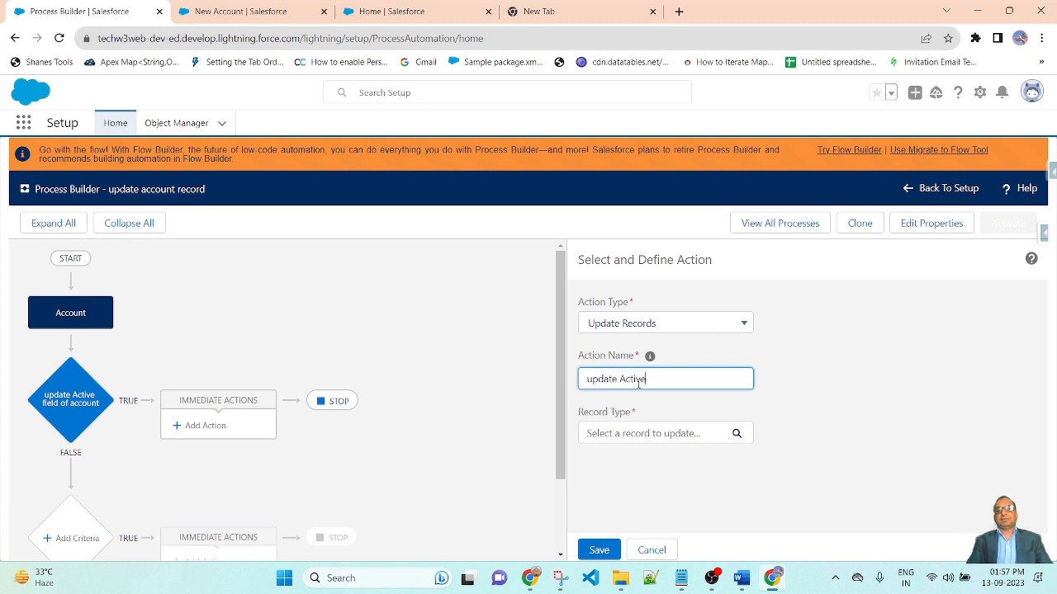
type(" fiel")
key("BackSpace")
key("BackSpace")
type("eld")
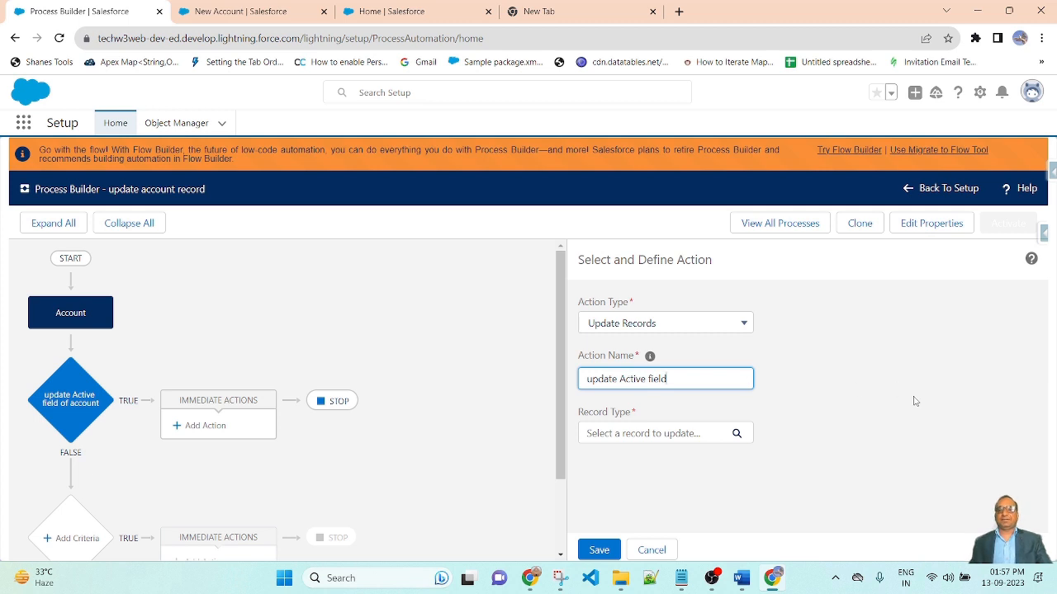
Choose the Account record that started the process as the record to update
left_click(712, 440)
left_click(724, 436)
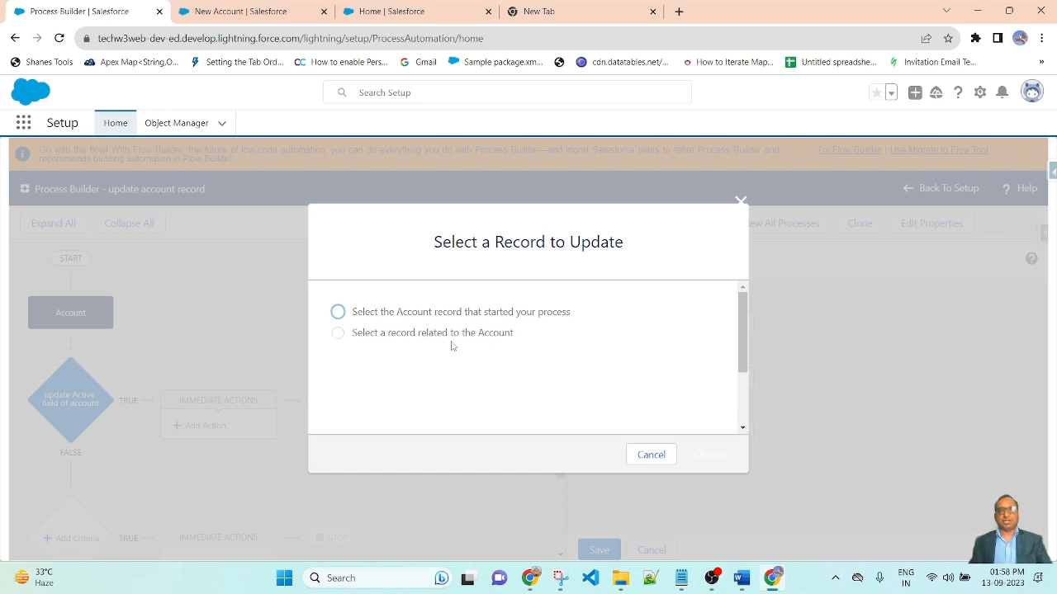
left_click(412, 317)
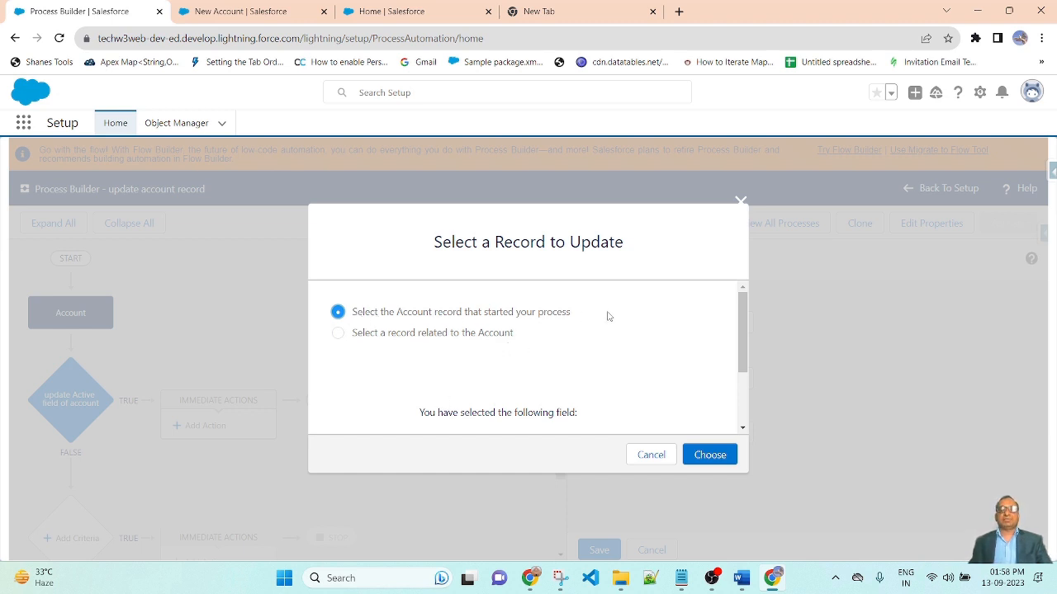
left_click(714, 462)
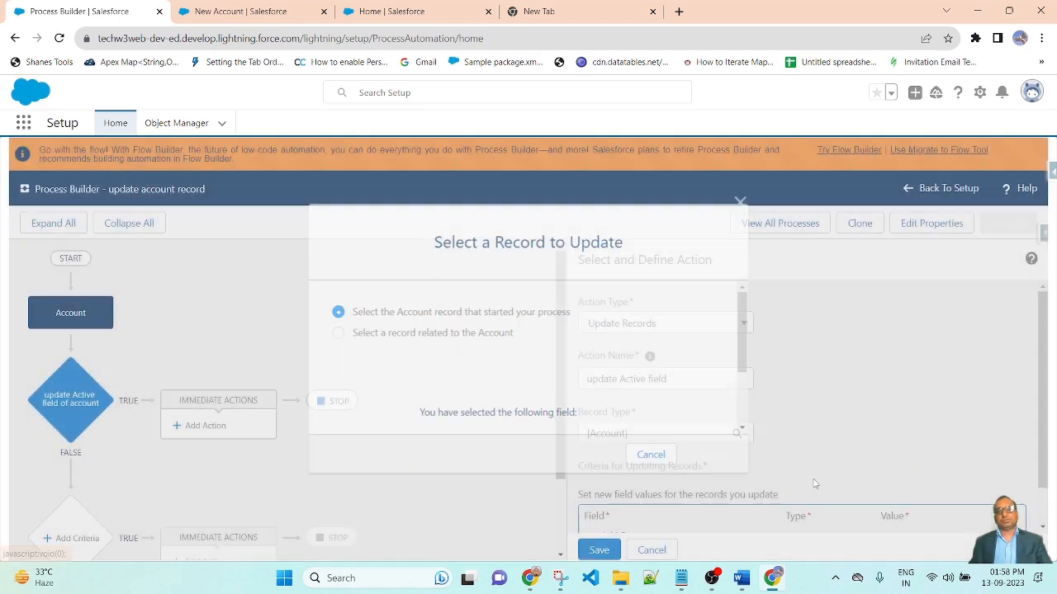
Choose Active as the account field that the action updates
scroll(877, 408, "down", 2)
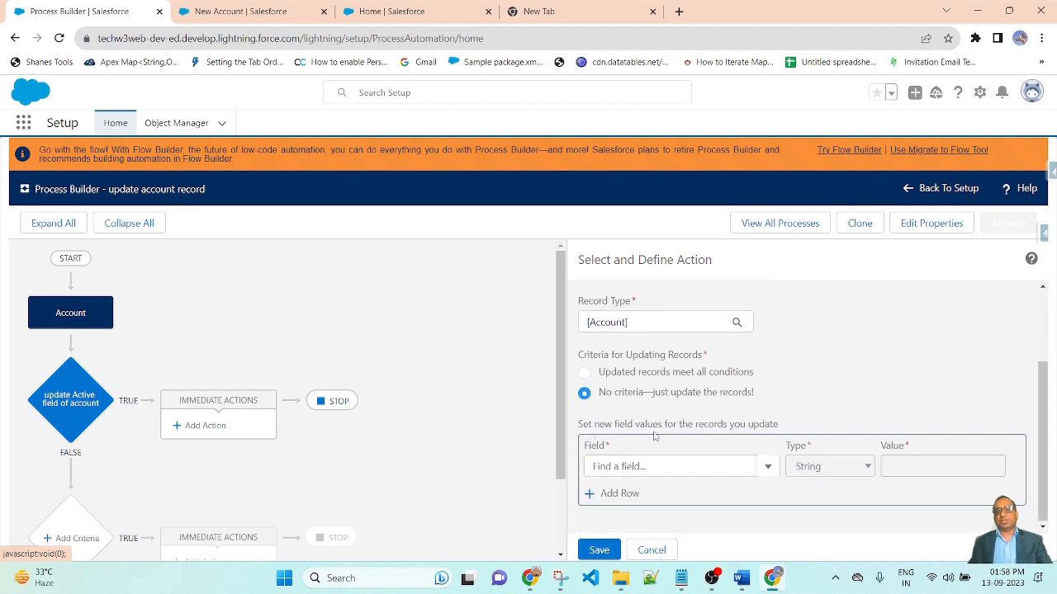
left_click(767, 467)
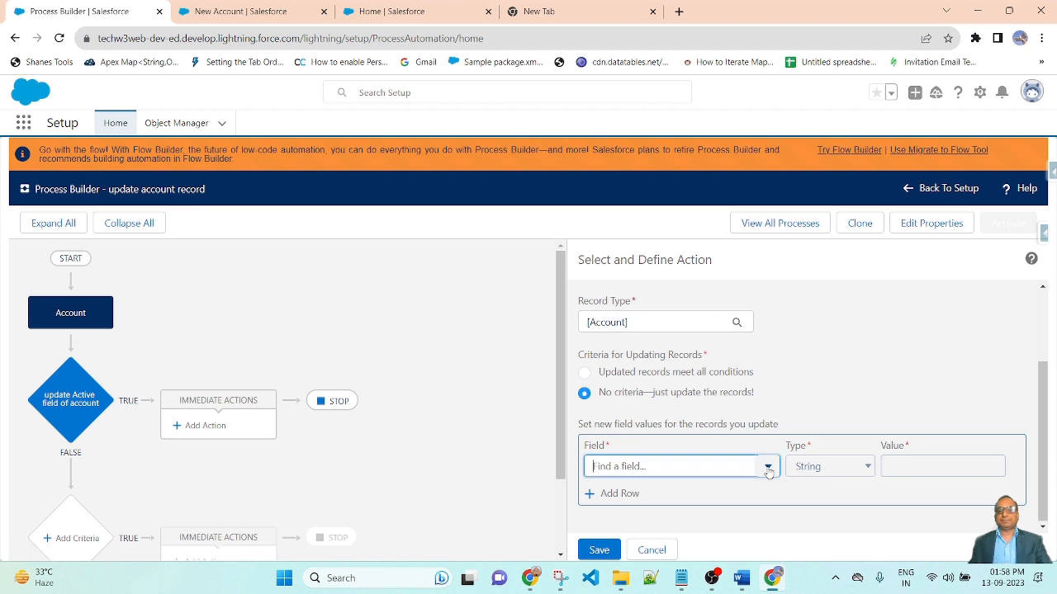
type("a")
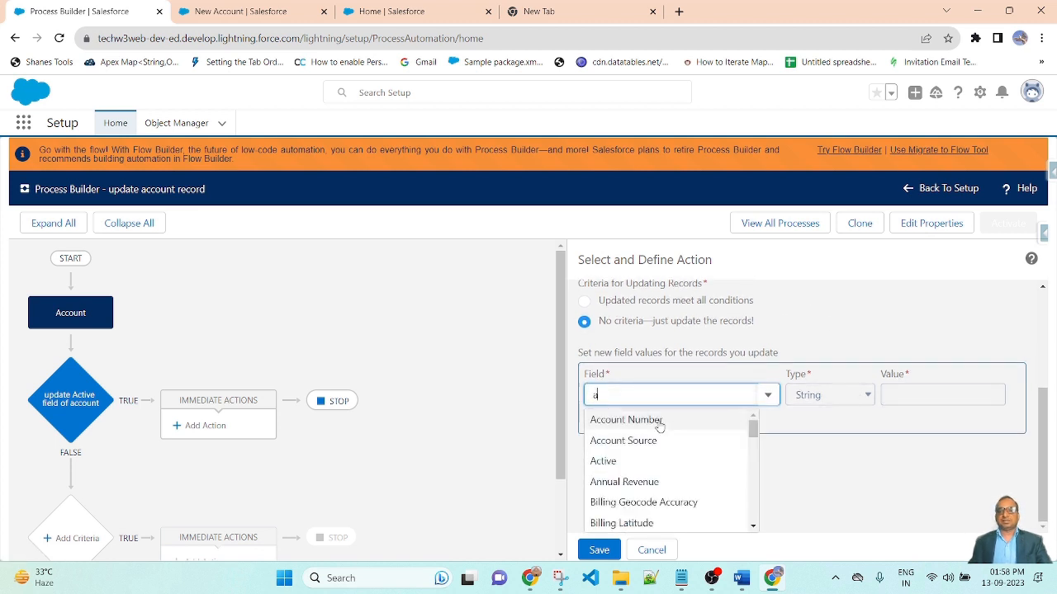
type("ctiv")
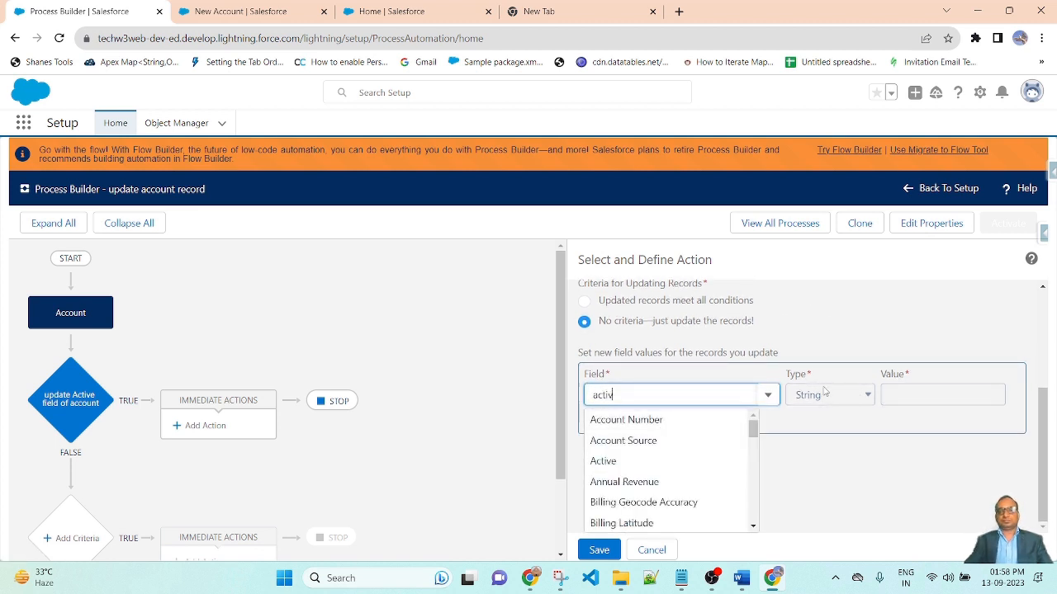
left_click(603, 492)
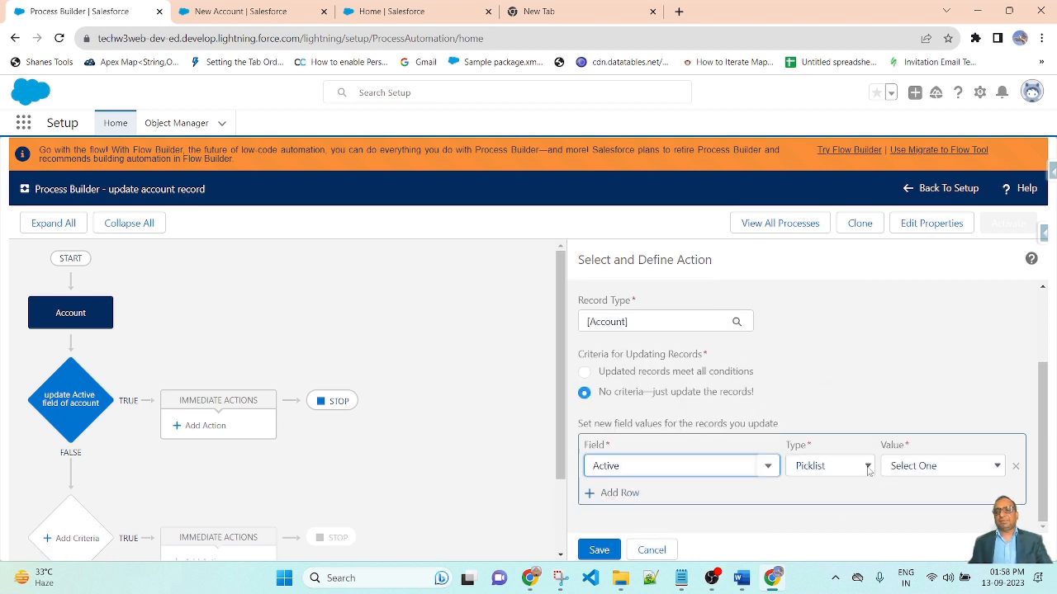
Set the Active picklist's new value to Yes and save the update action
left_click(868, 468)
left_click(868, 468)
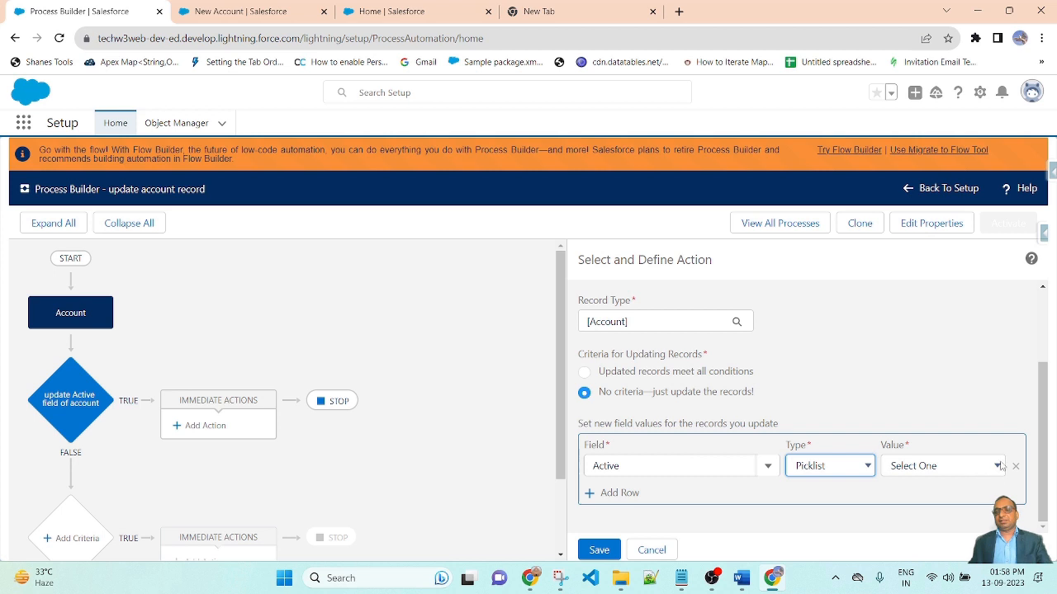
left_click(997, 467)
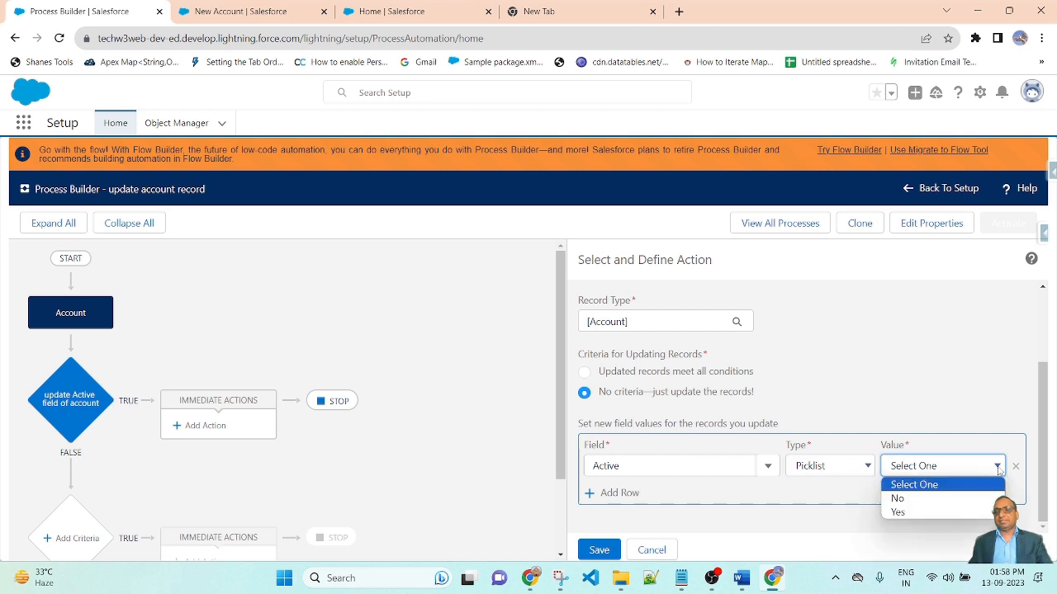
left_click(939, 518)
scroll(821, 375, "up", 1)
scroll(913, 387, "down", 1)
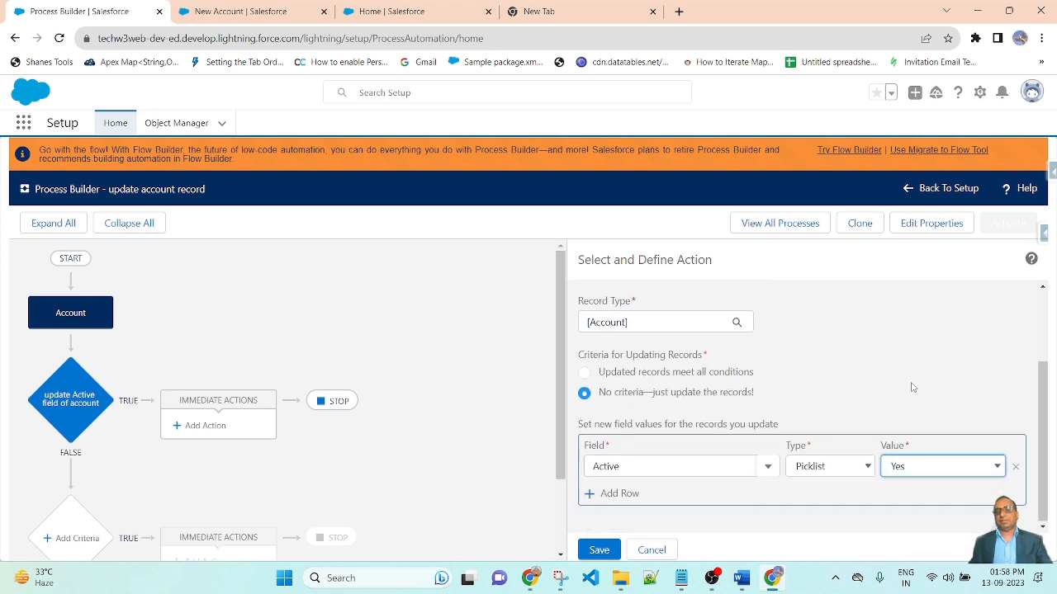
scroll(813, 472, "up", 1)
scroll(821, 459, "up", 1)
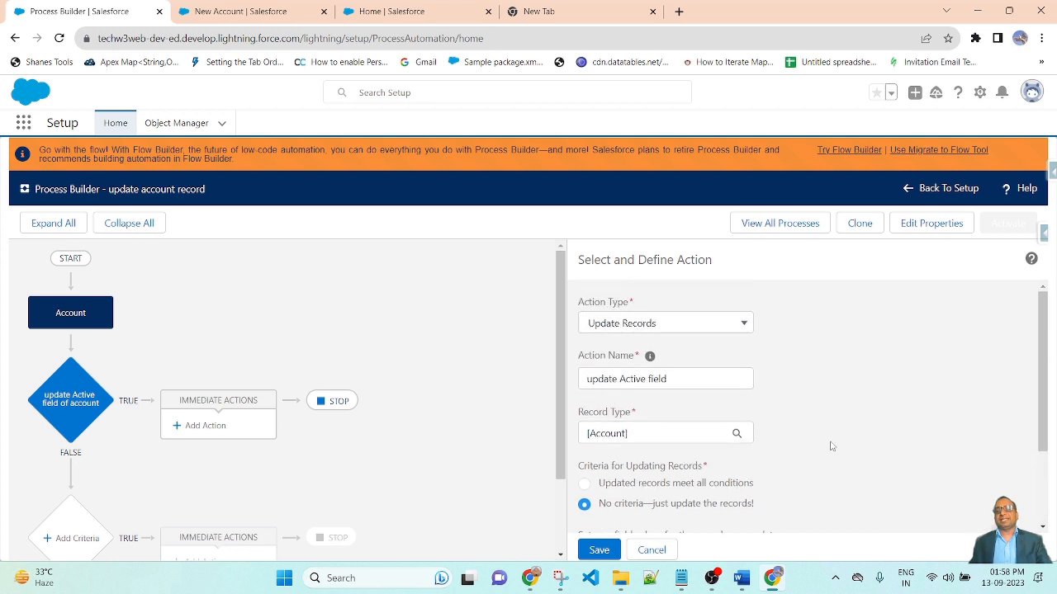
scroll(898, 416, "down", 2)
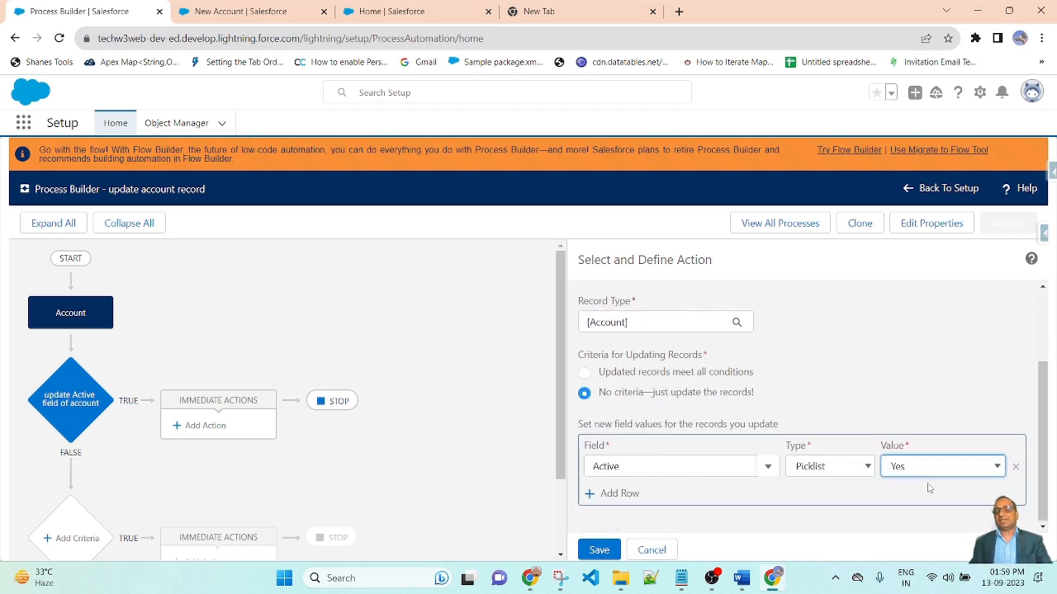
left_click(611, 552)
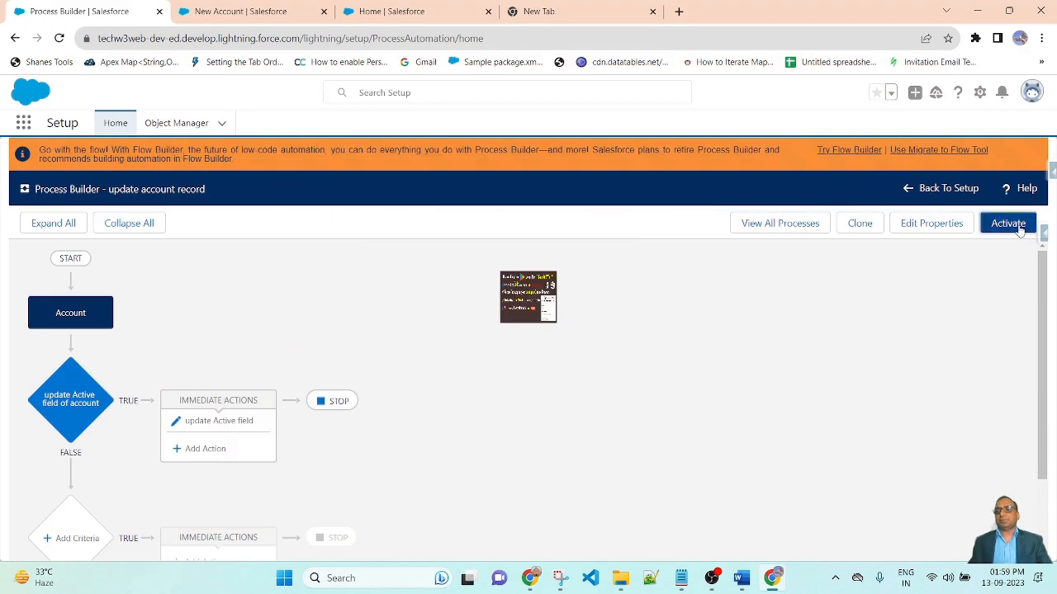
Activate the update account record process
left_click(1008, 223)
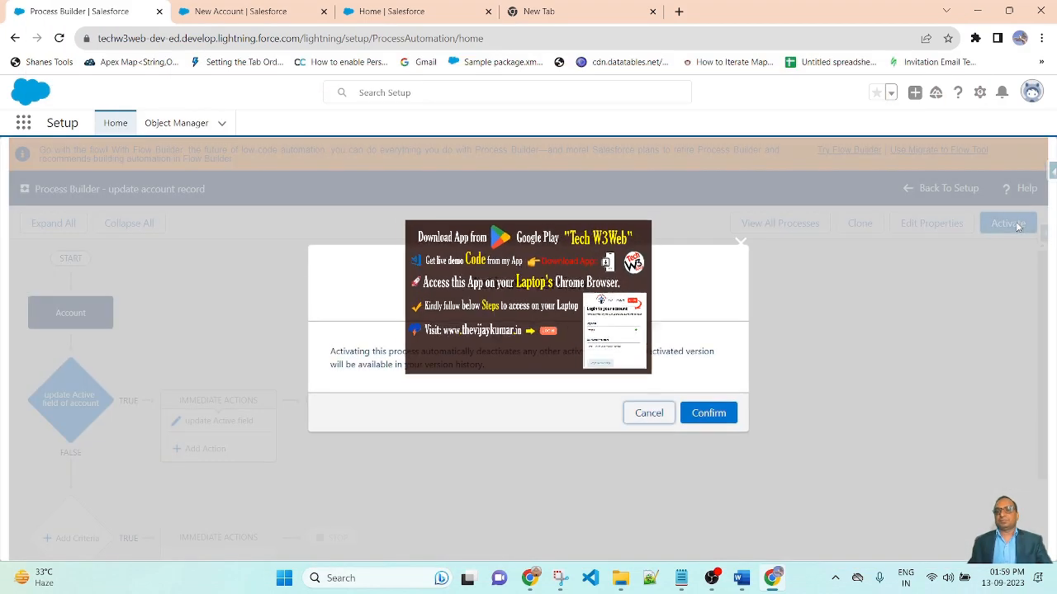